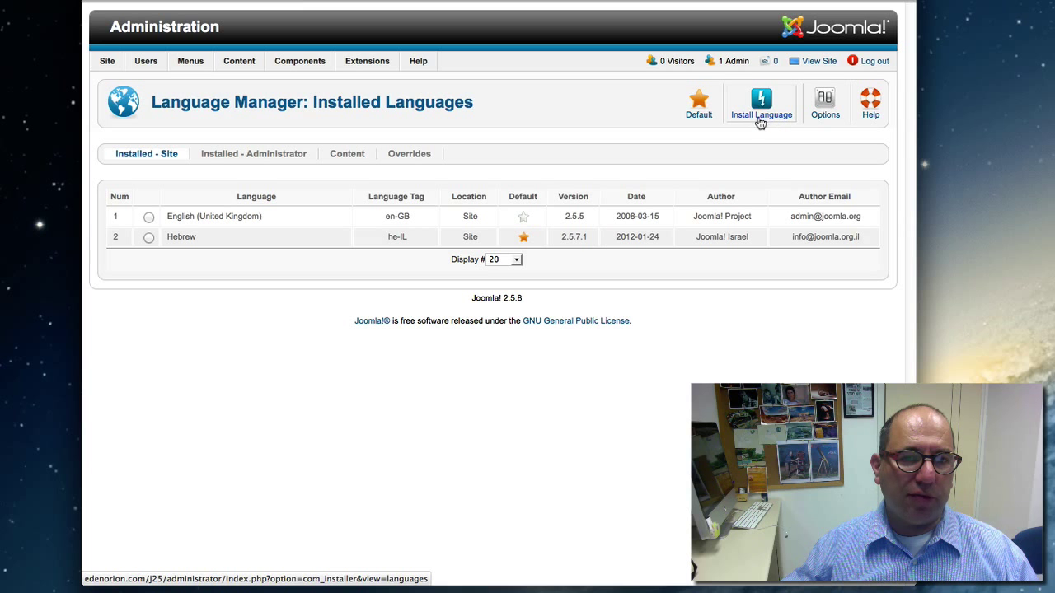
Step: Install the Arabic Unitag 2.5.7.1 package and the last-listed Arabic Unitag 2.5.8.1 package from the accredited language translations
mouse_move(369, 66)
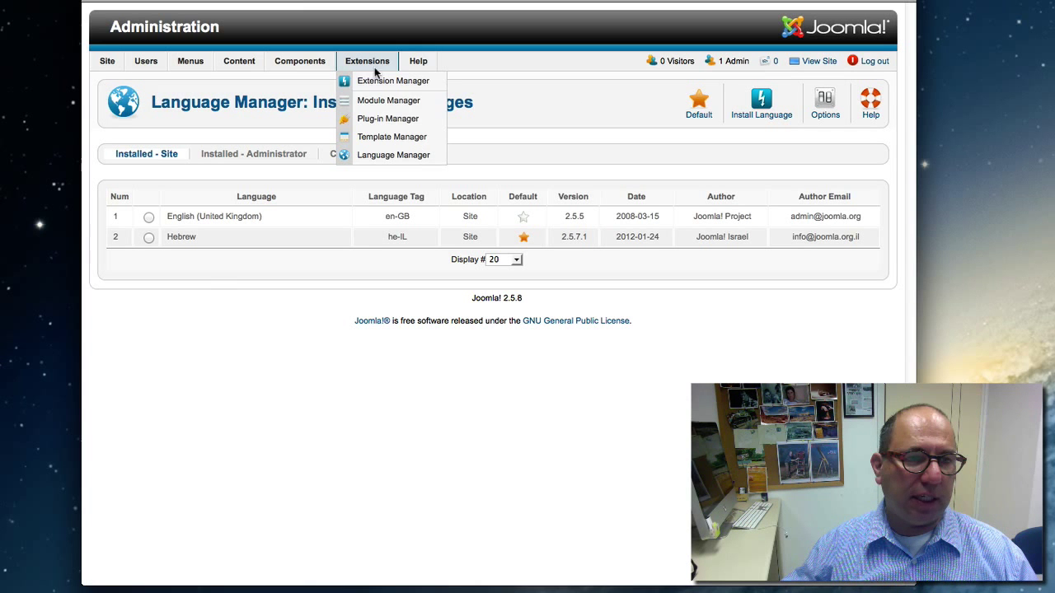
left_click(396, 160)
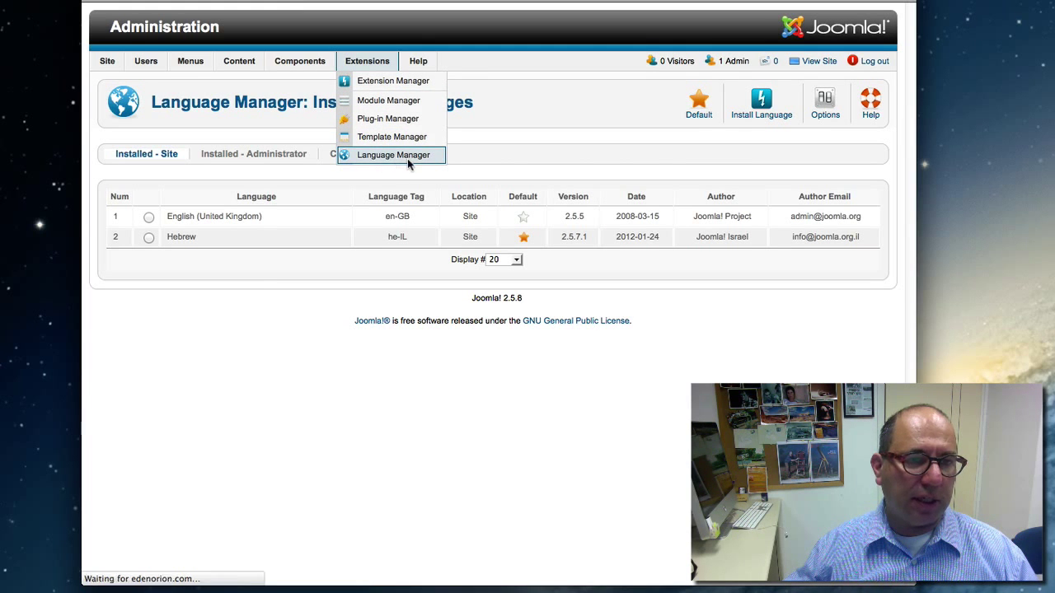
left_click(762, 113)
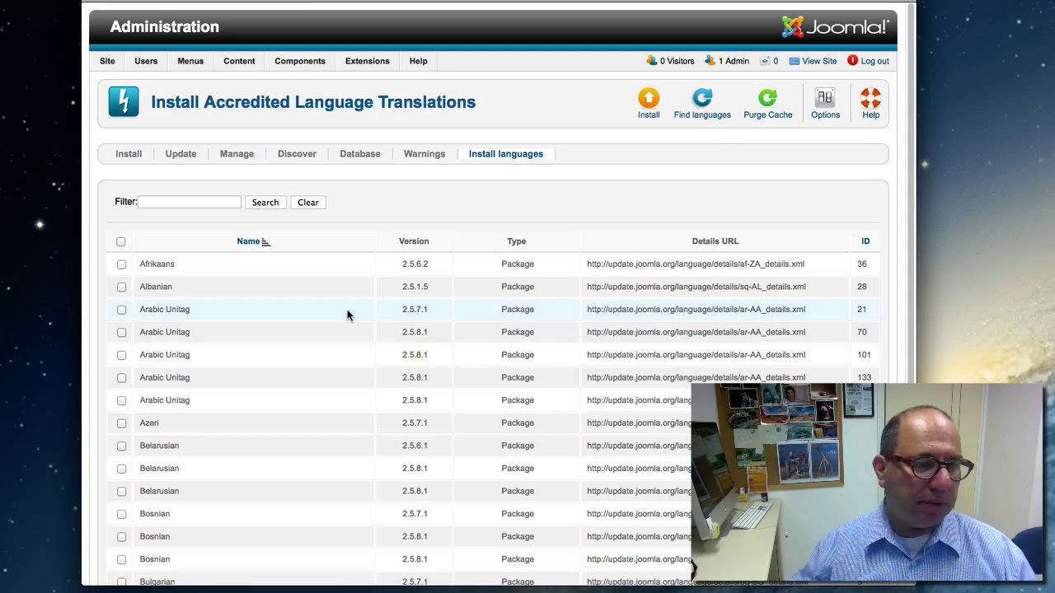
scroll(347, 316, "down", 1)
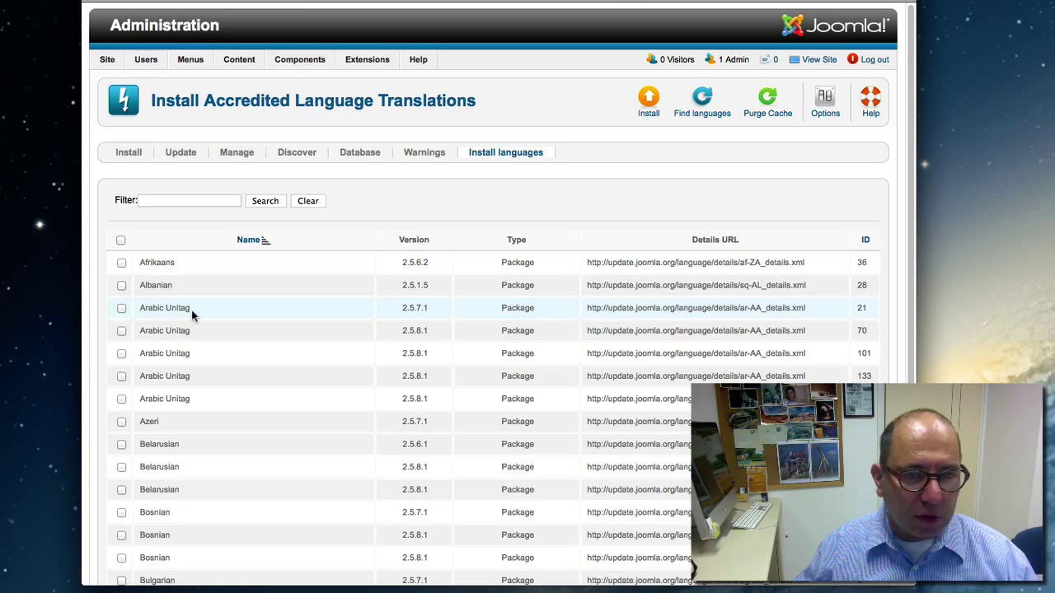
left_click(122, 309)
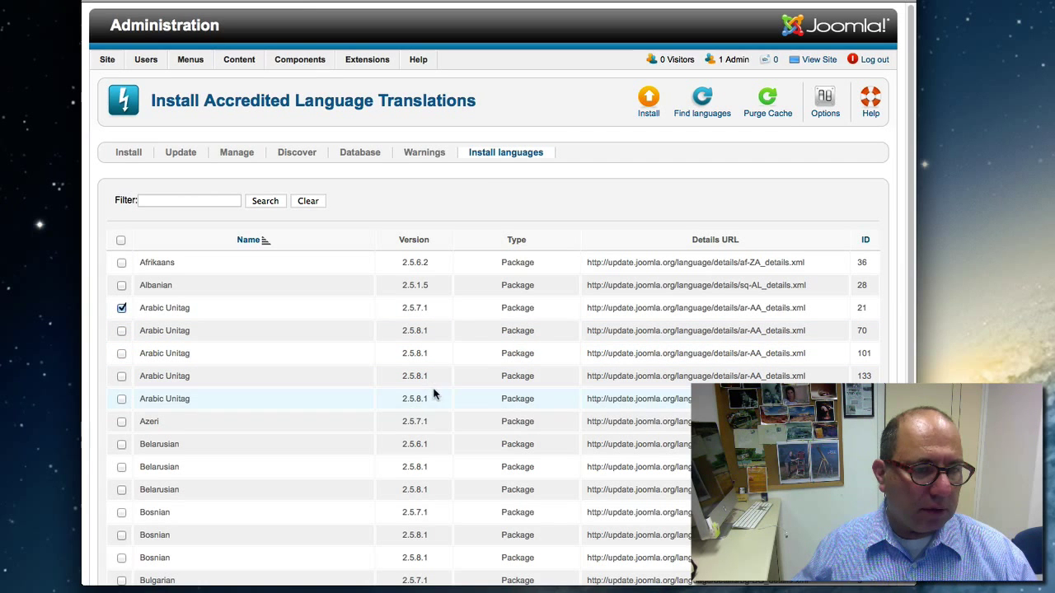
left_click(122, 399)
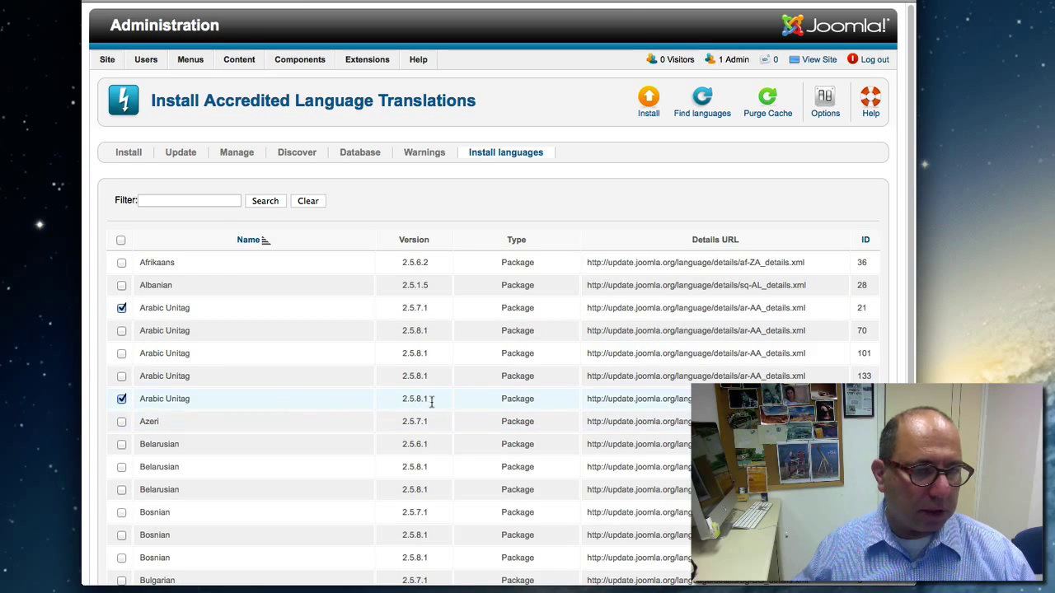
left_click(651, 108)
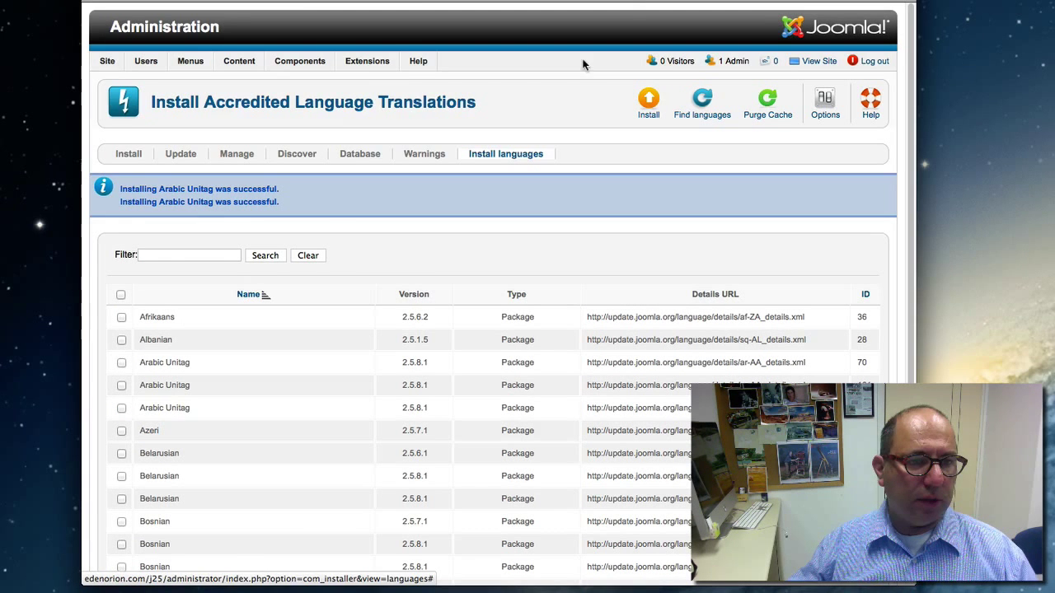
Step: Compare the languages installed for the site with the content languages, and check the installed languages' tags
mouse_move(364, 69)
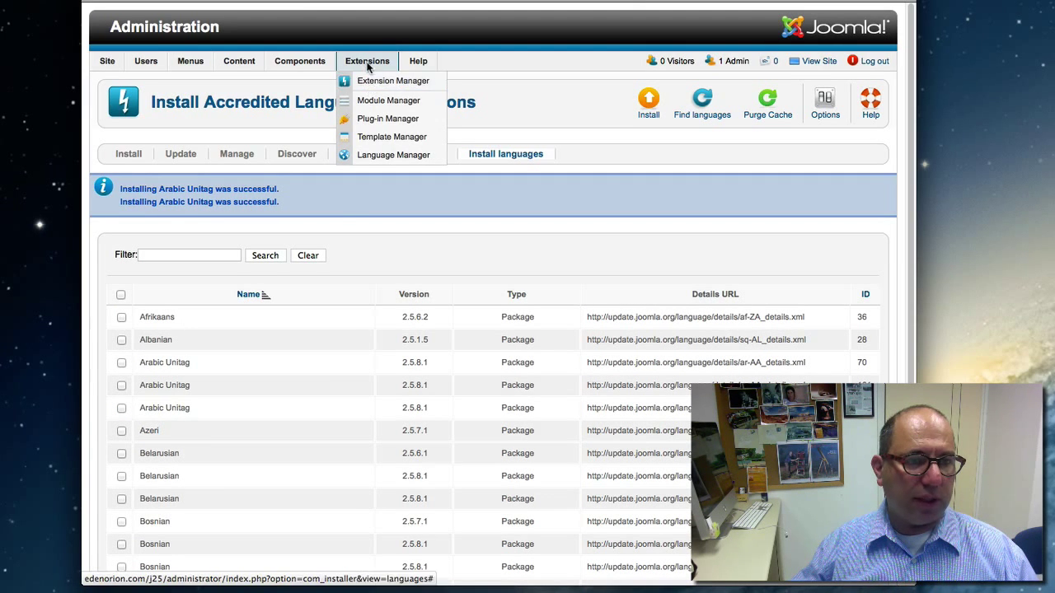
left_click(383, 156)
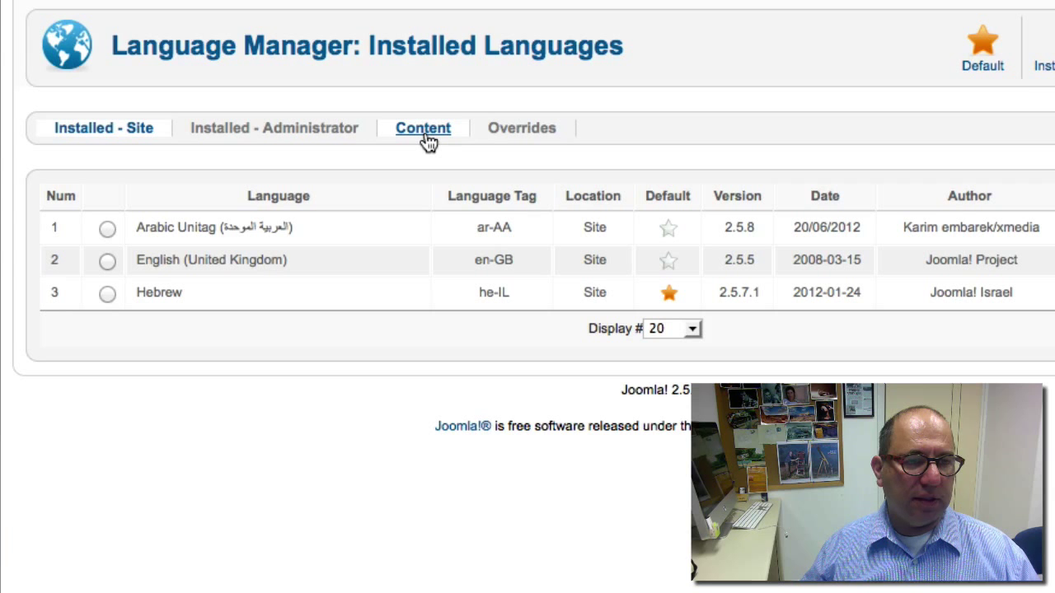
left_click(425, 139)
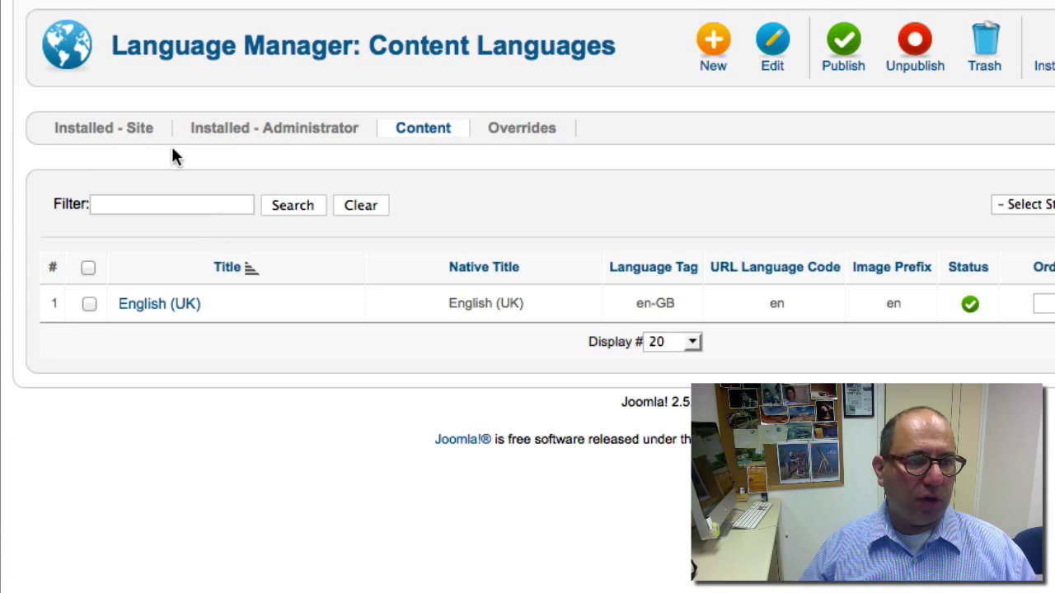
left_click(105, 134)
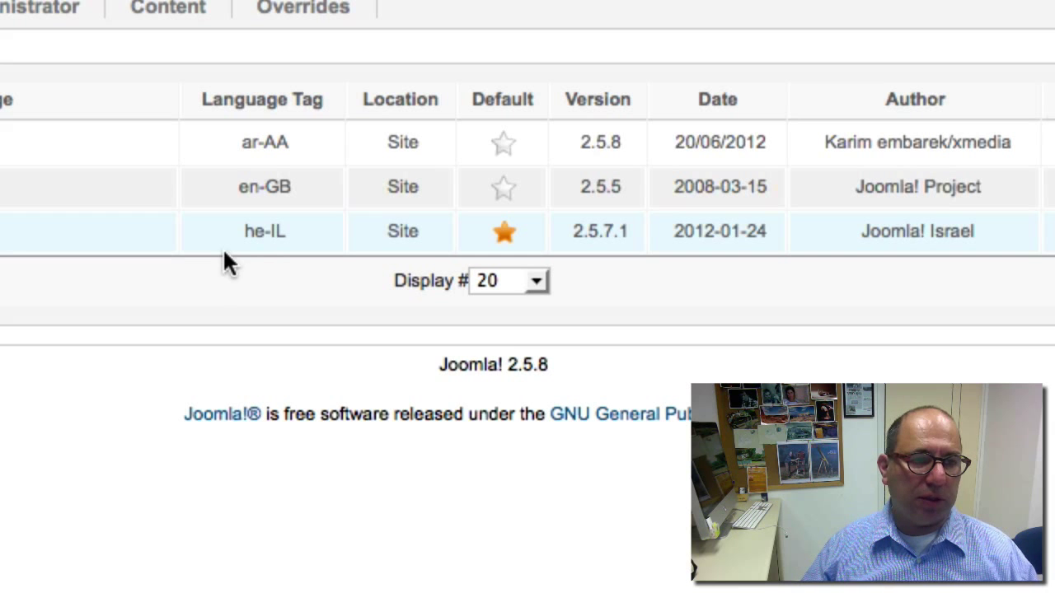
Step: Create a new content language and enter Hebrew as its title
left_click(169, 10)
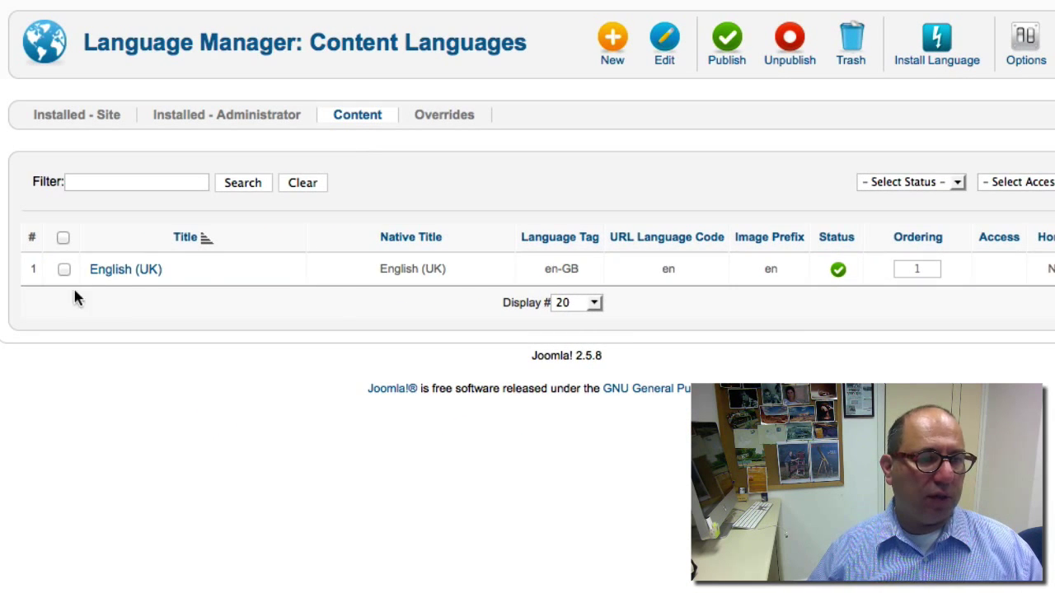
left_click(610, 62)
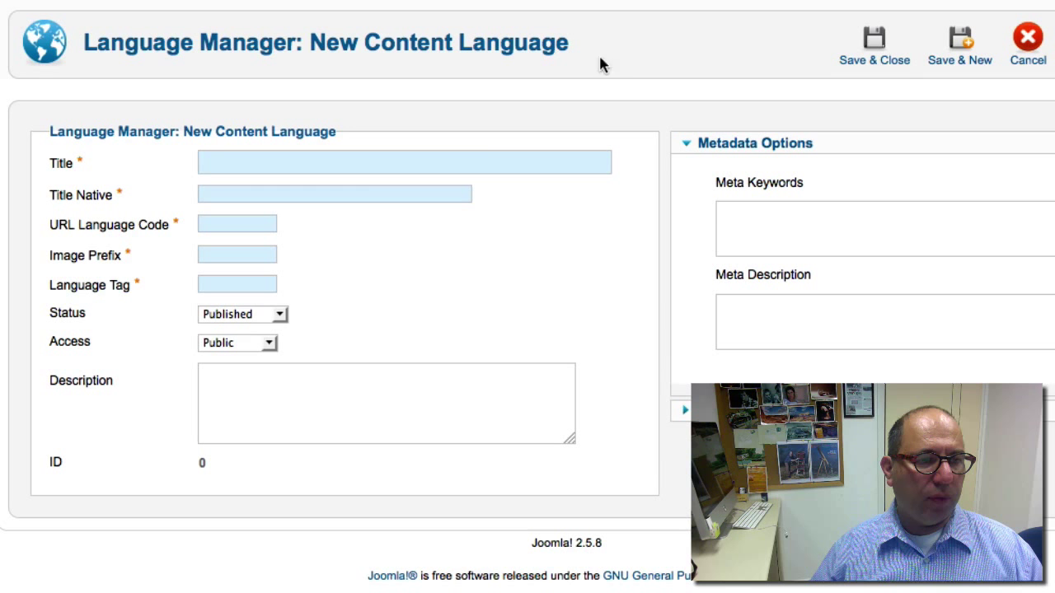
left_click(207, 170)
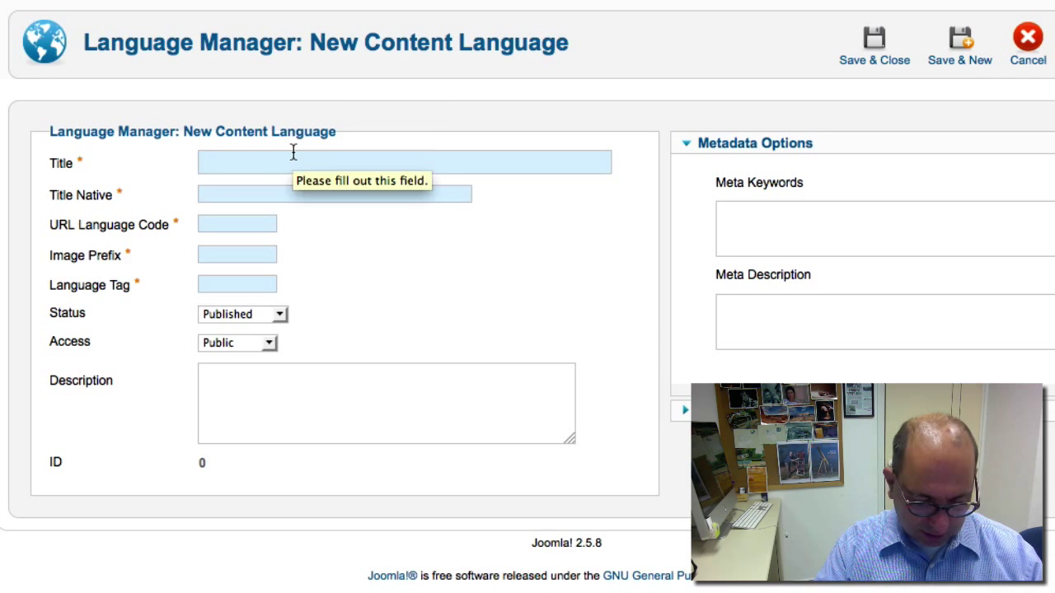
type("H")
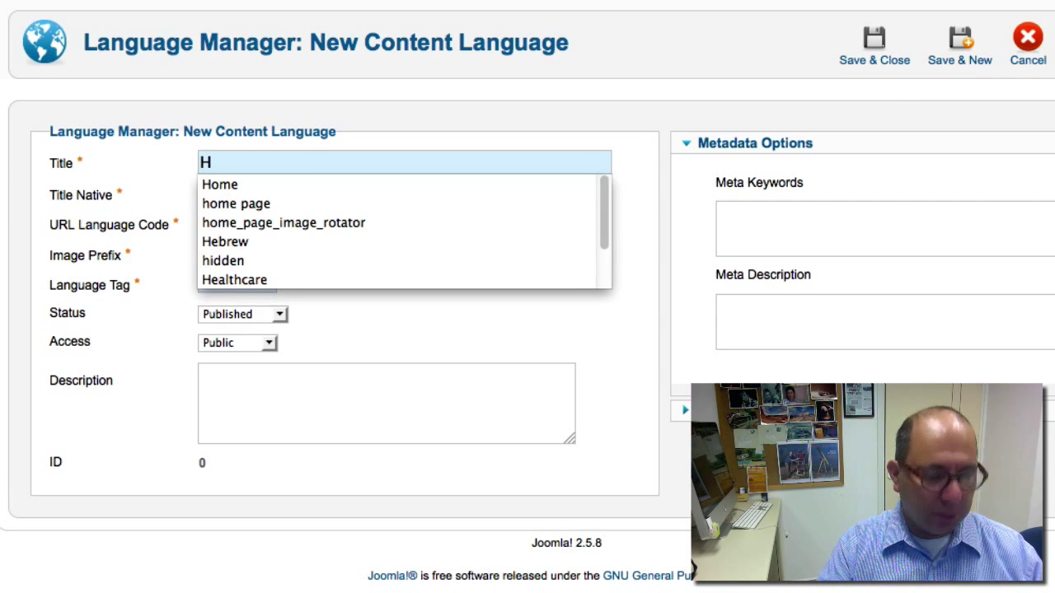
type("ebrew")
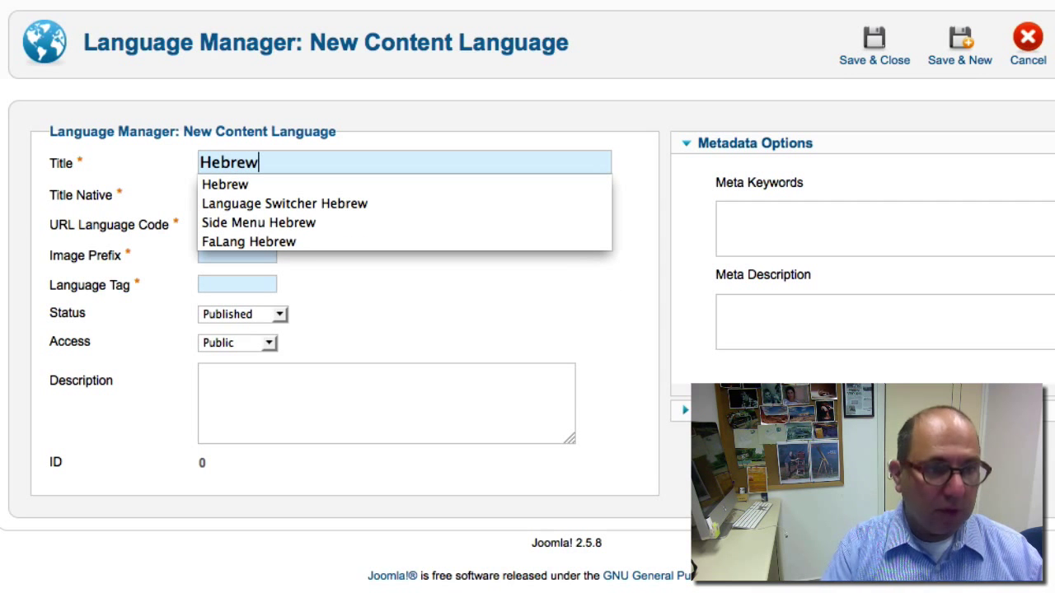
Step: Set the Hebrew content language's native title to עברית
left_click(238, 193)
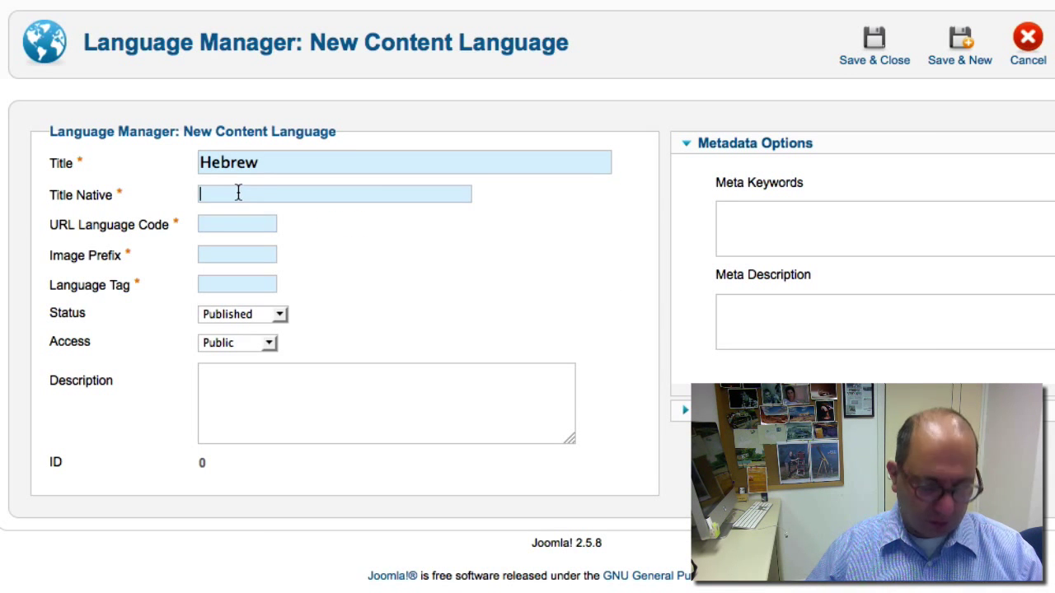
type("gcrh,")
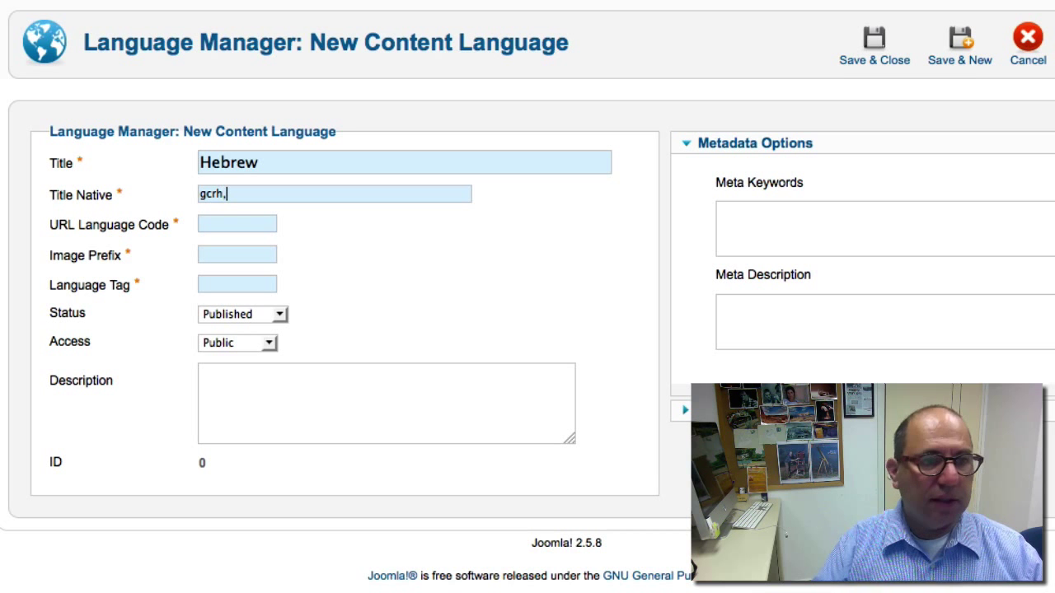
key("BackSpace")
key("BackSpace")
key("BackSpace")
key("BackSpace")
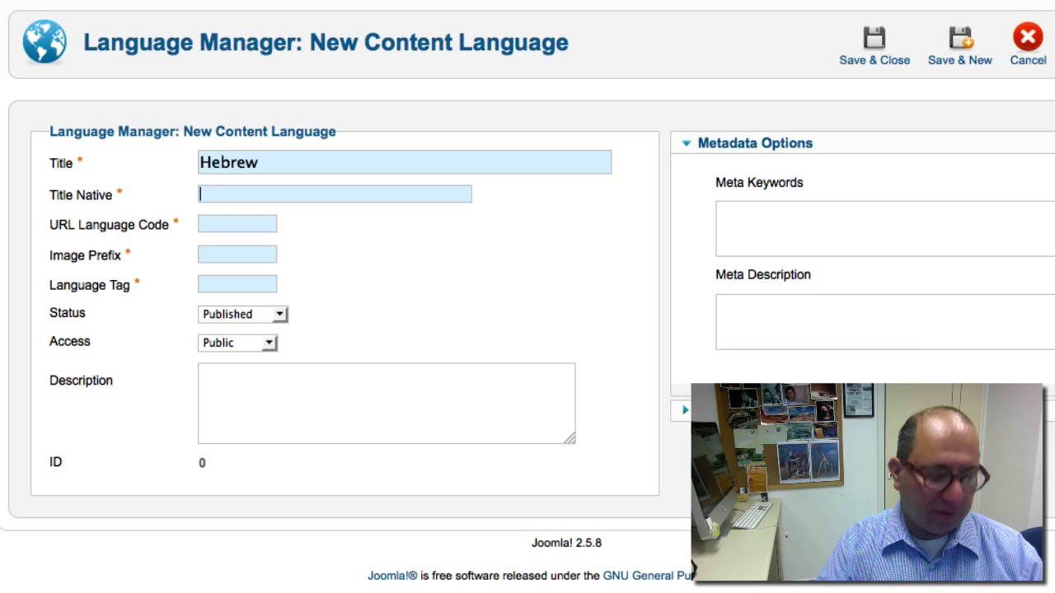
type("עברית")
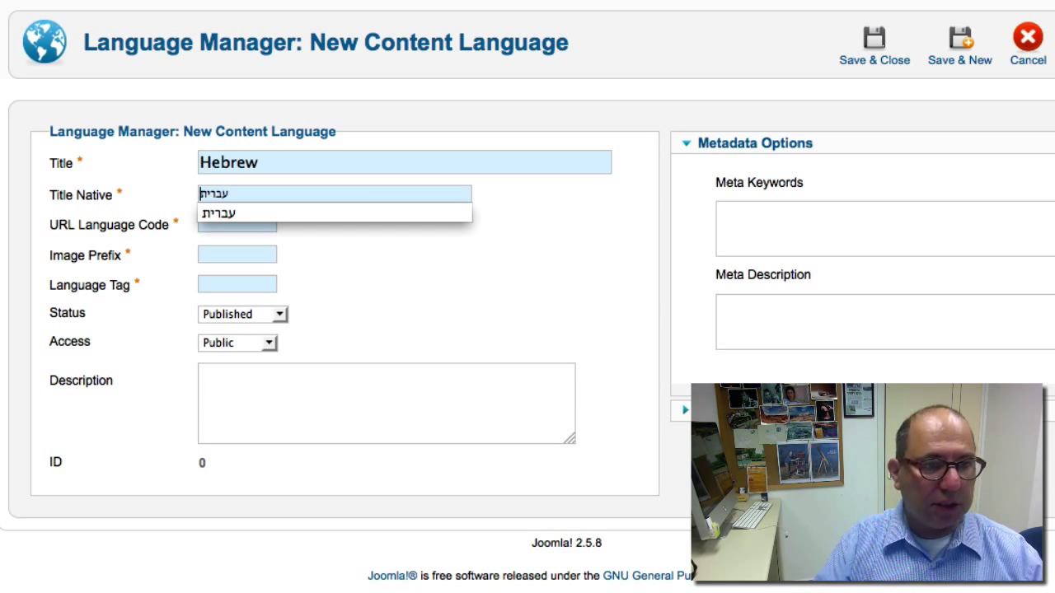
left_click(220, 216)
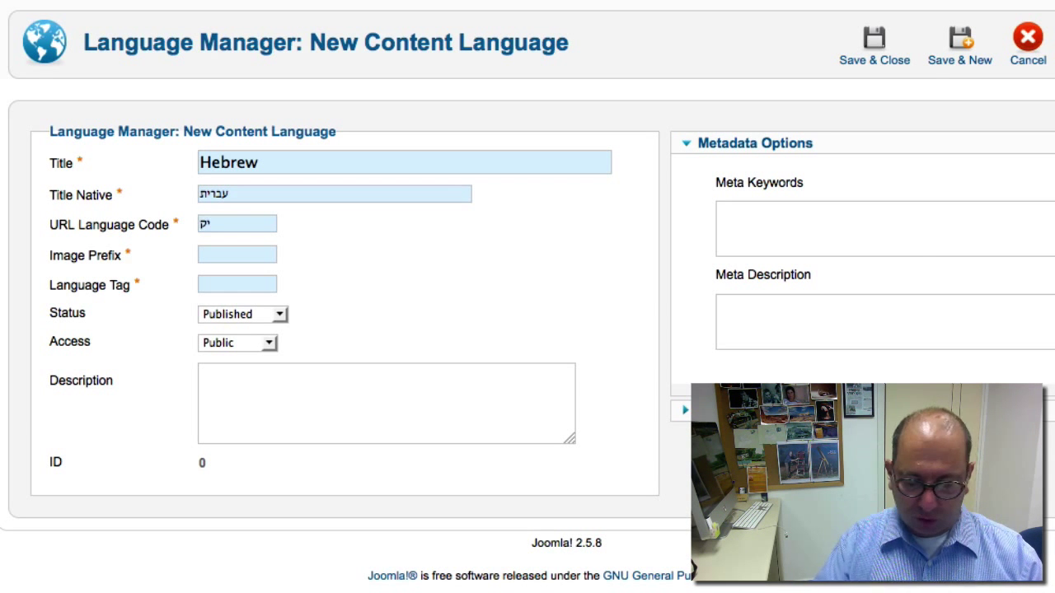
Step: Set the URL language code and image prefix to he and the language tag to he-IL, and save with a new blank entry opened
left_click(236, 223)
type("he")
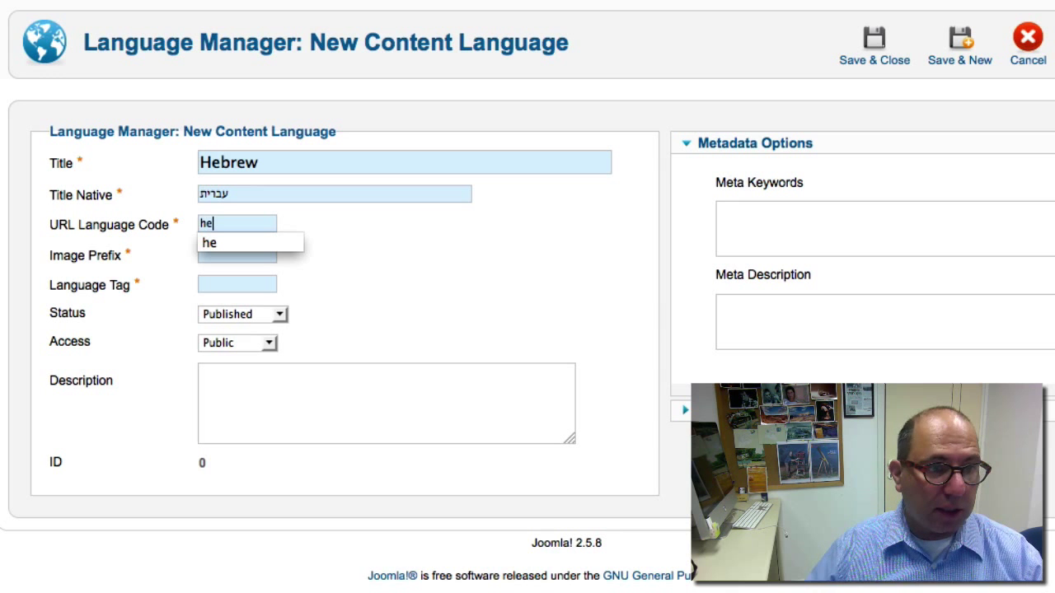
left_click(205, 255)
type("h")
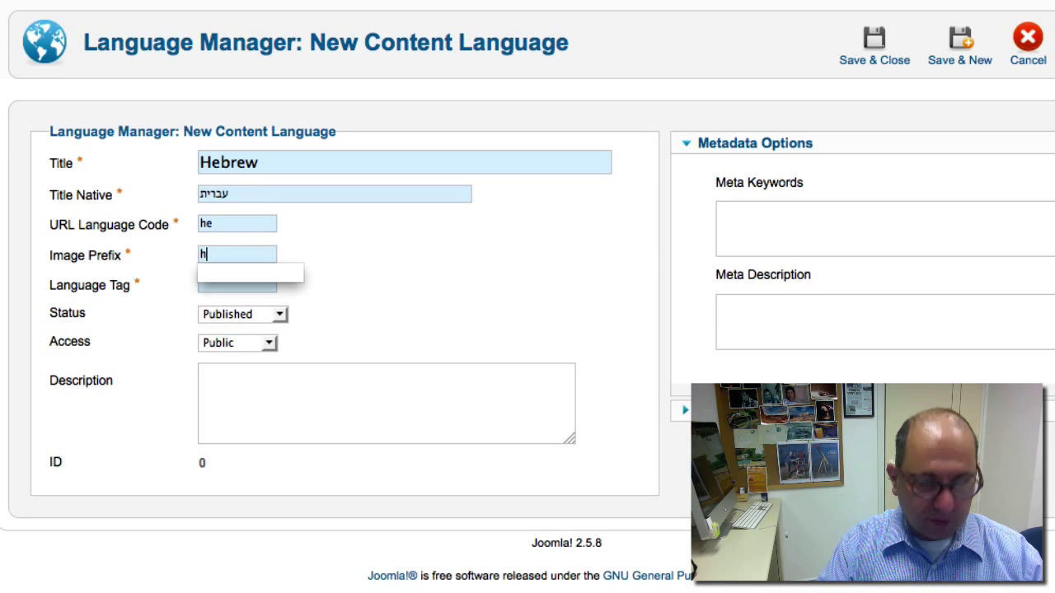
type("e")
left_click(240, 284)
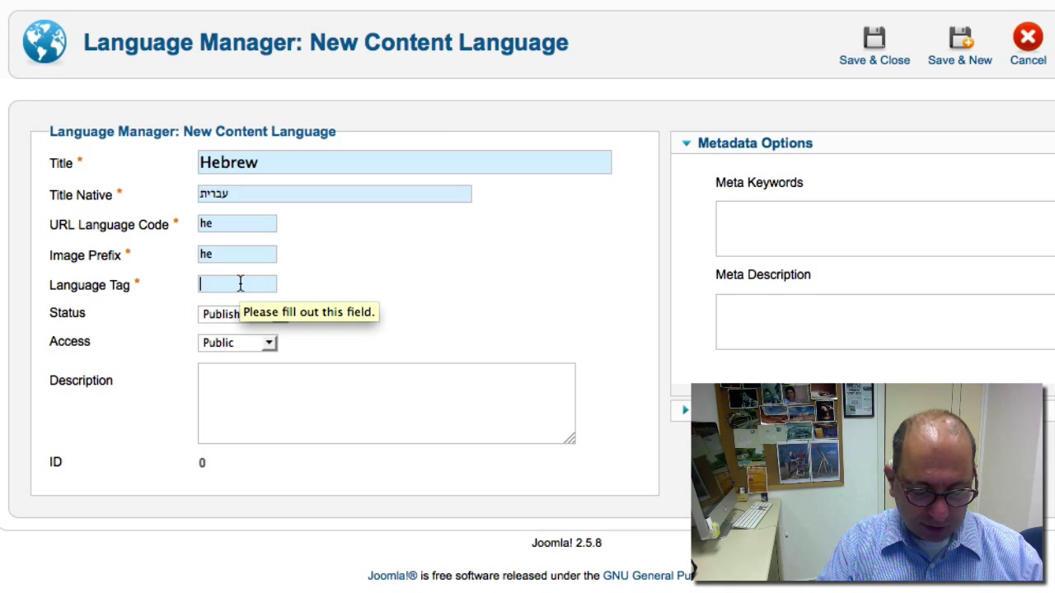
type("he")
left_click(243, 303)
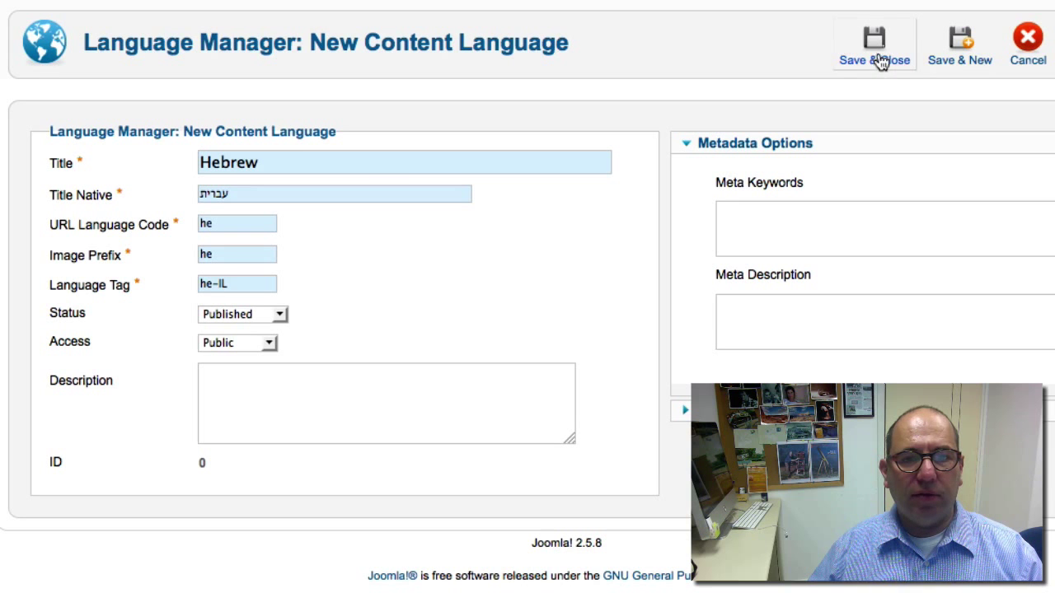
left_click(948, 62)
Step: Enter Arabic as the title of the next content language and select that text
left_click(286, 214)
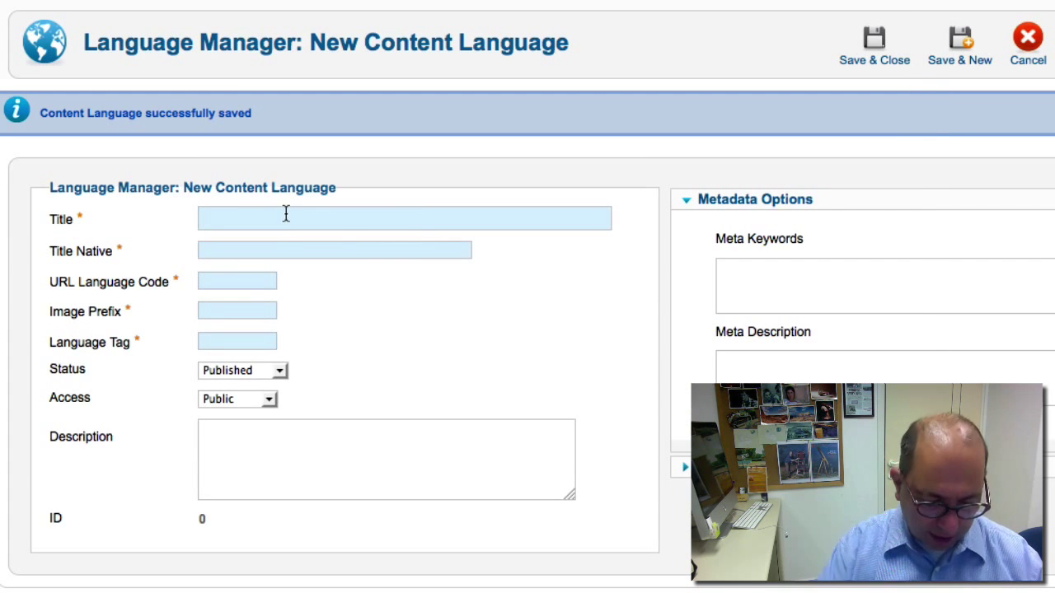
type("Arabi")
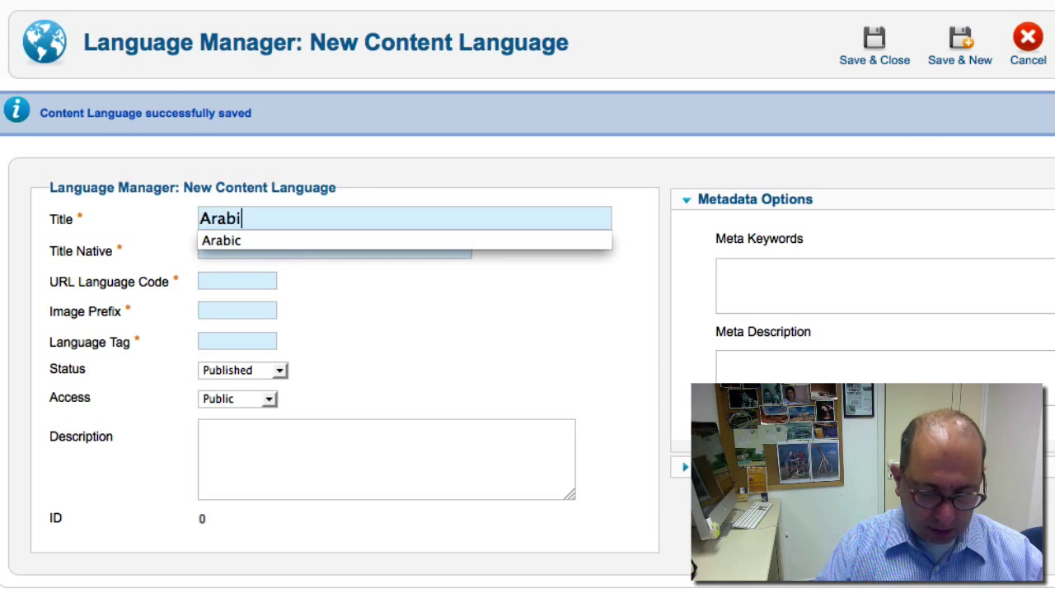
type("c")
left_click_drag(267, 216, 160, 216)
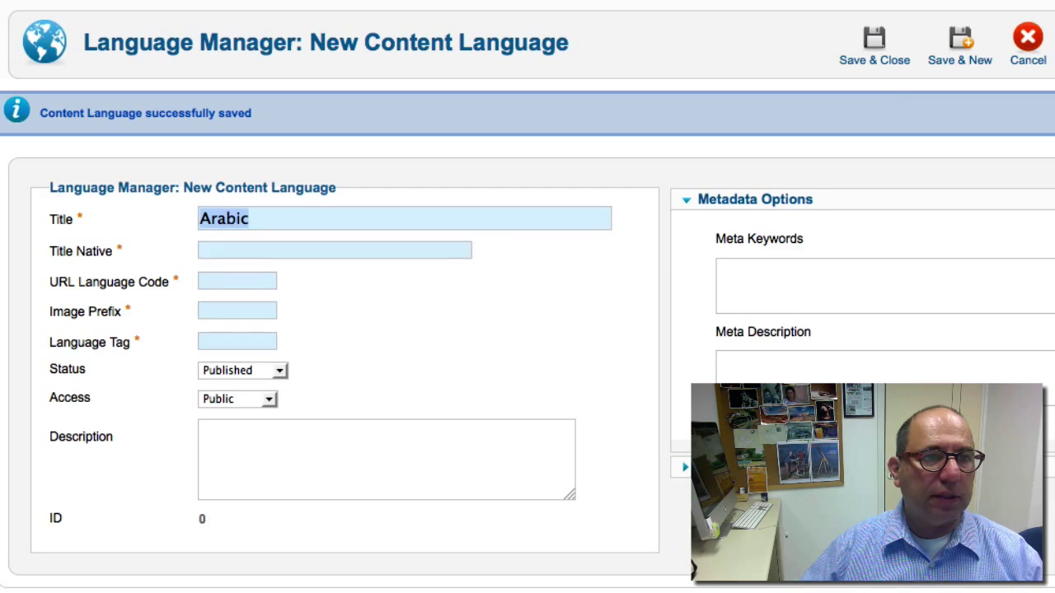
Step: Open Google Translate in a new browser tab and set Arabic as the target language
key("super+t")
type("tr")
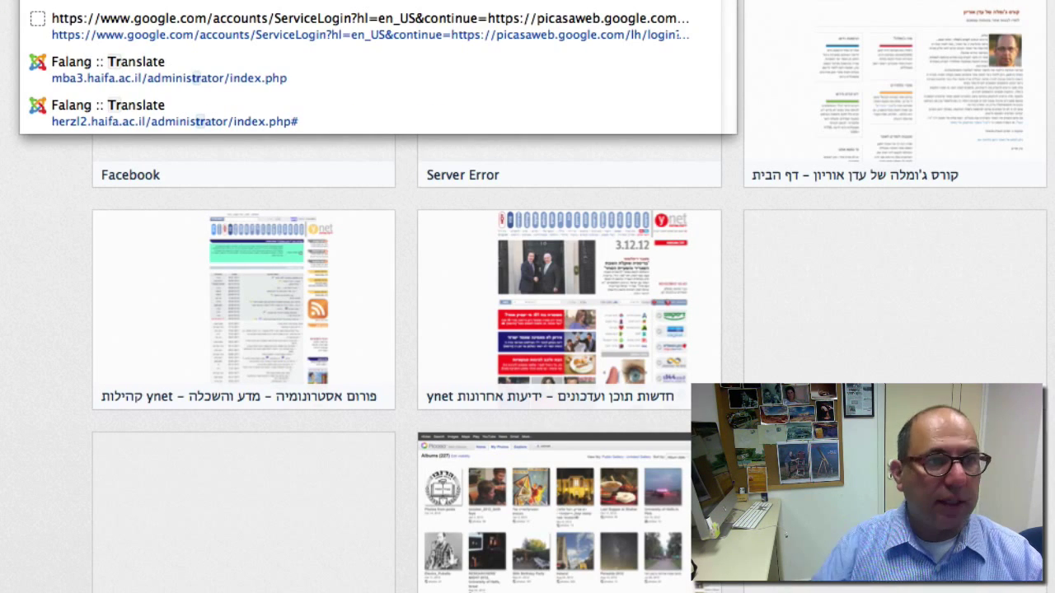
key("Return")
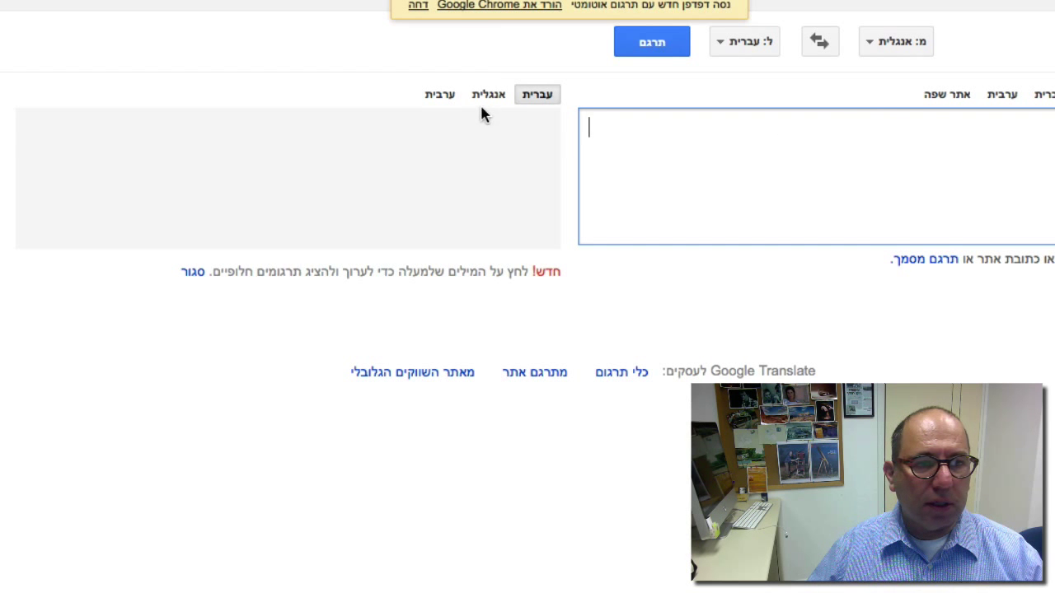
left_click(440, 97)
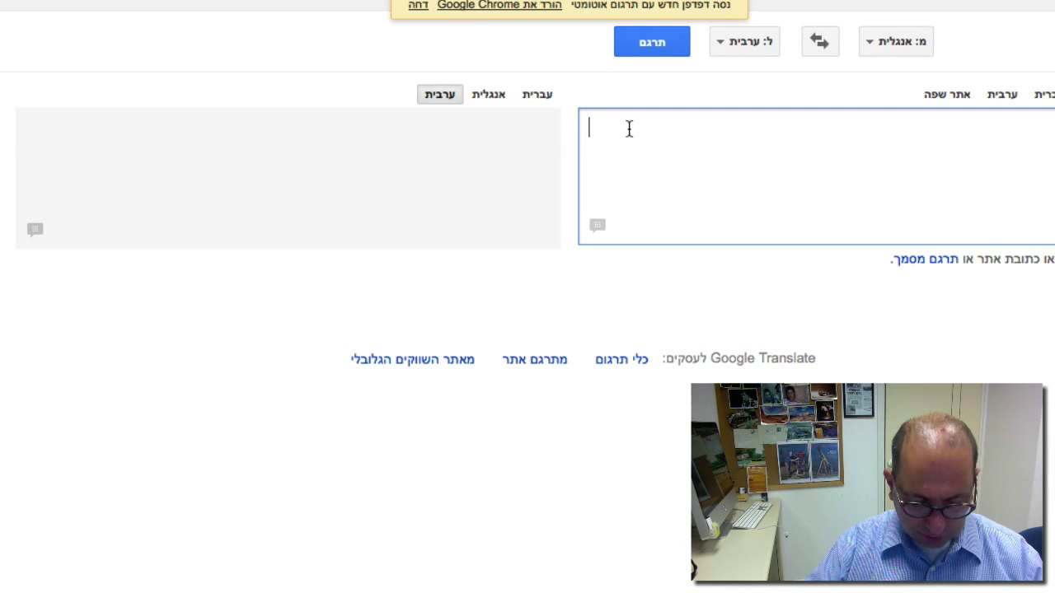
Step: Translate the English word "arabic" and copy the Arabic translation العربية
type("ara")
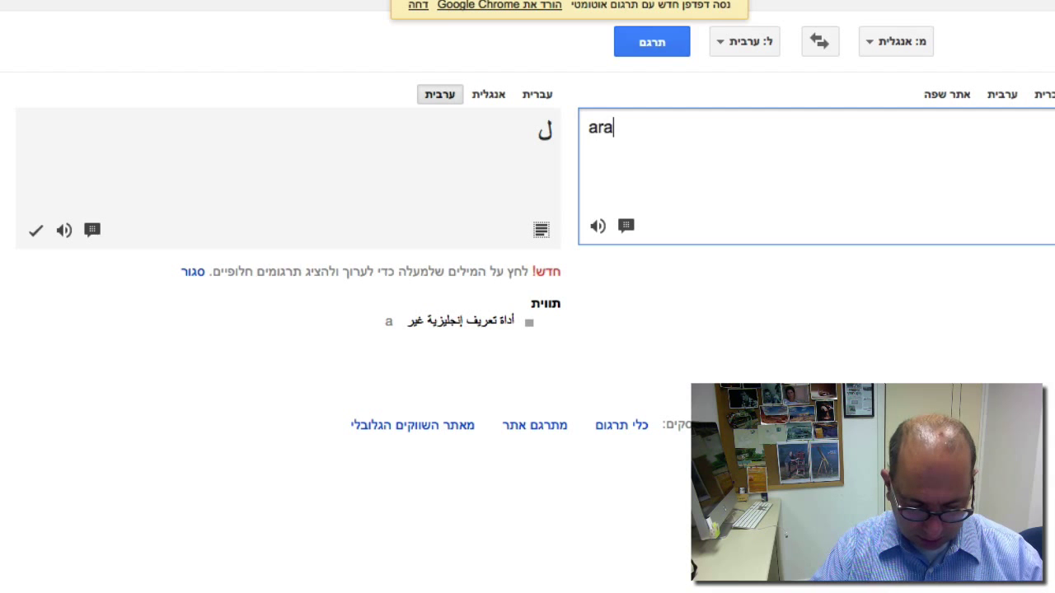
type("biv")
key("BackSpace")
type("c")
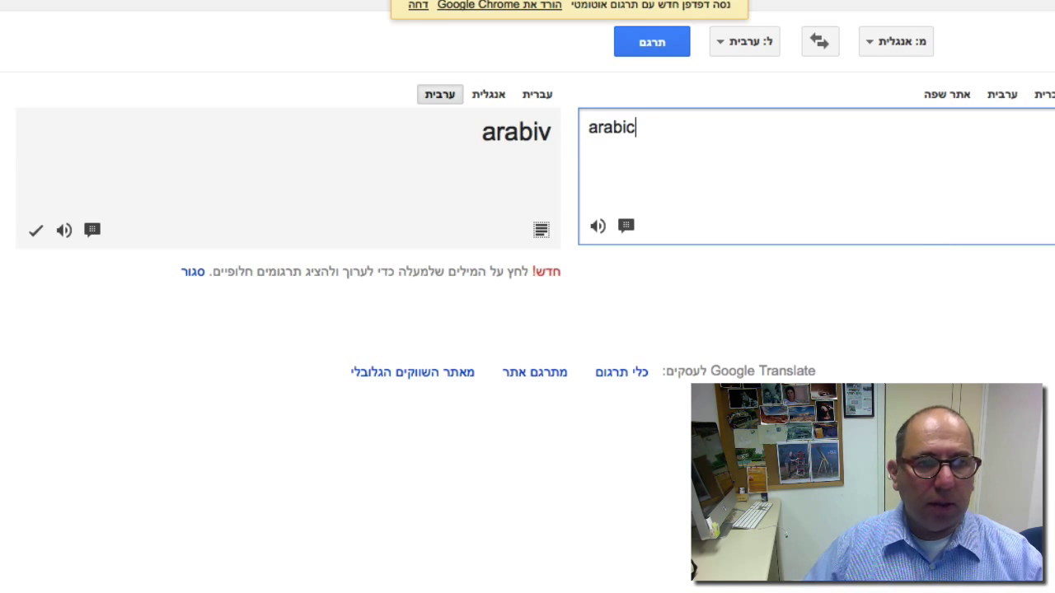
left_click(523, 130)
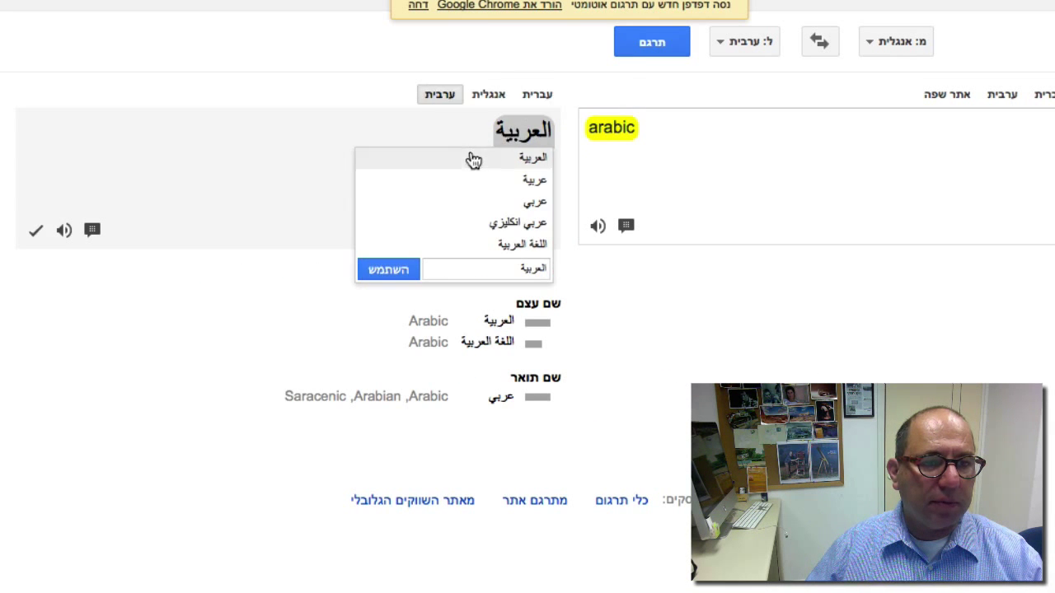
left_click_drag(464, 131, 560, 134)
key("super+c")
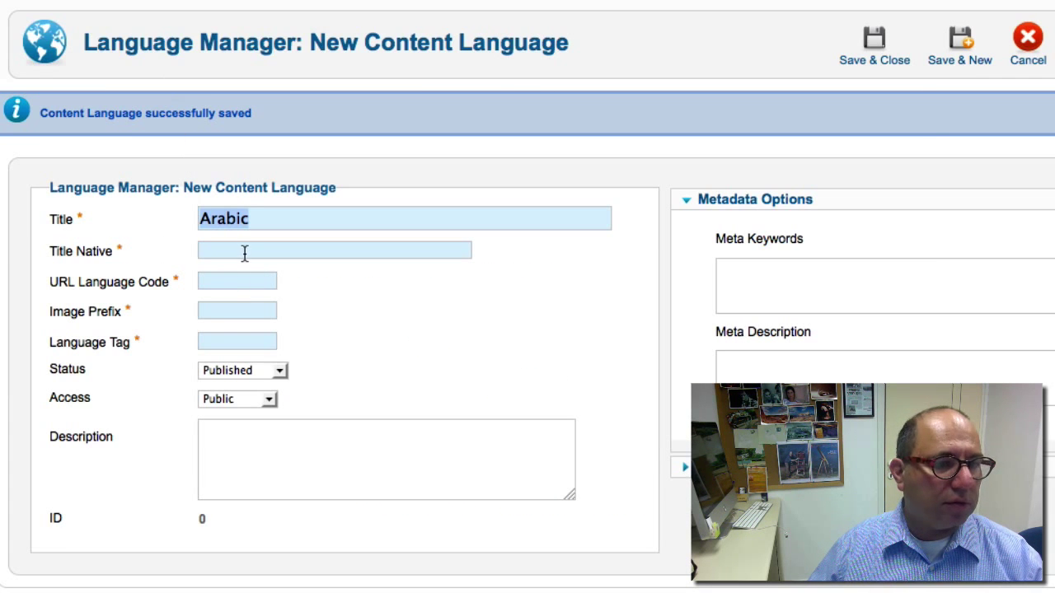
Step: Paste العربية as the native title and set both the URL language code and image prefix to ar
left_click(245, 253)
key("super+v")
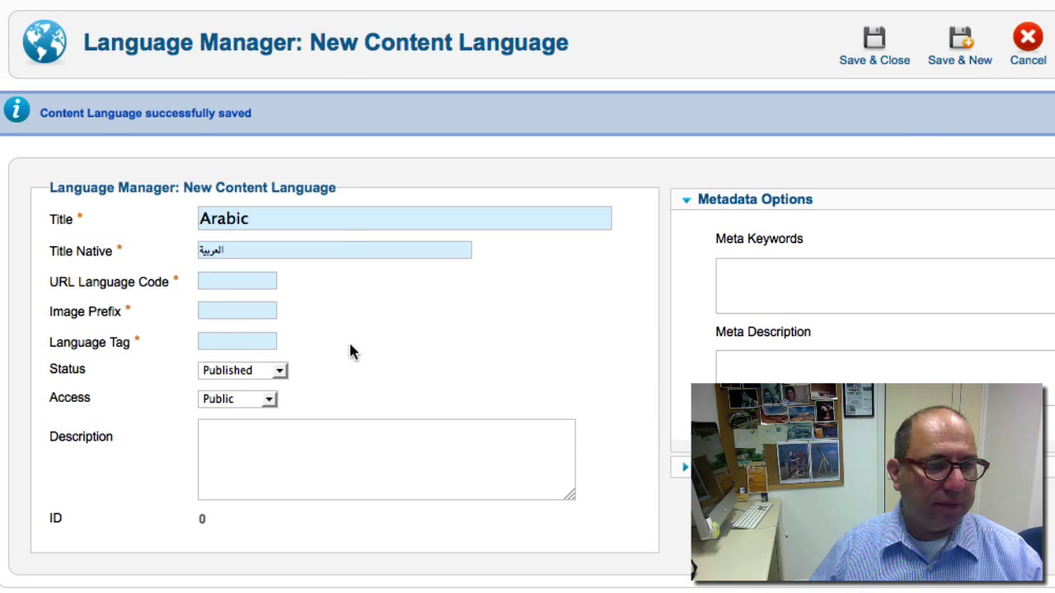
type("aa")
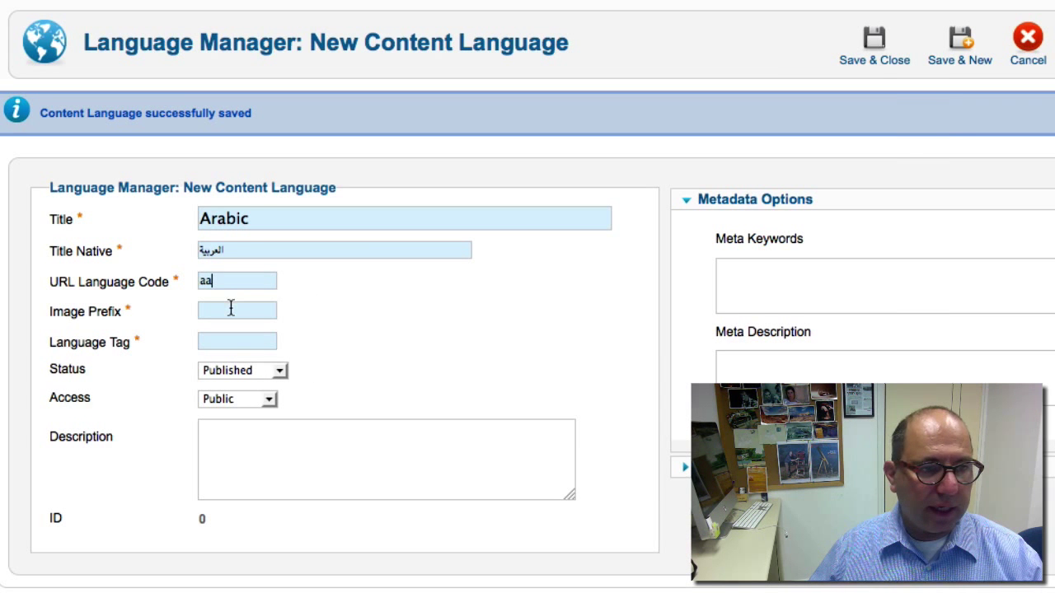
left_click(231, 310)
type("a")
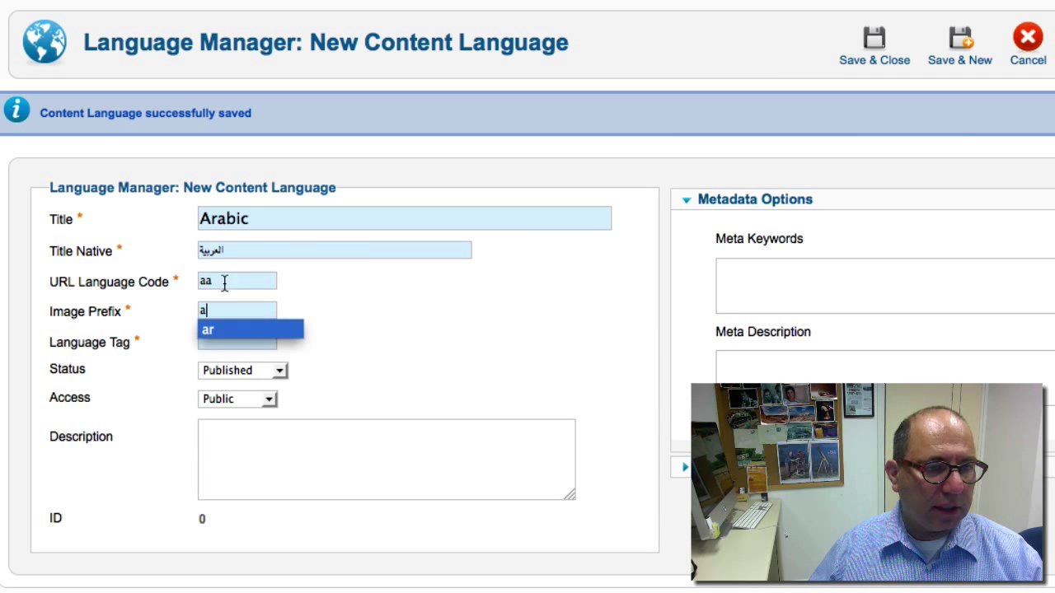
left_click(225, 281)
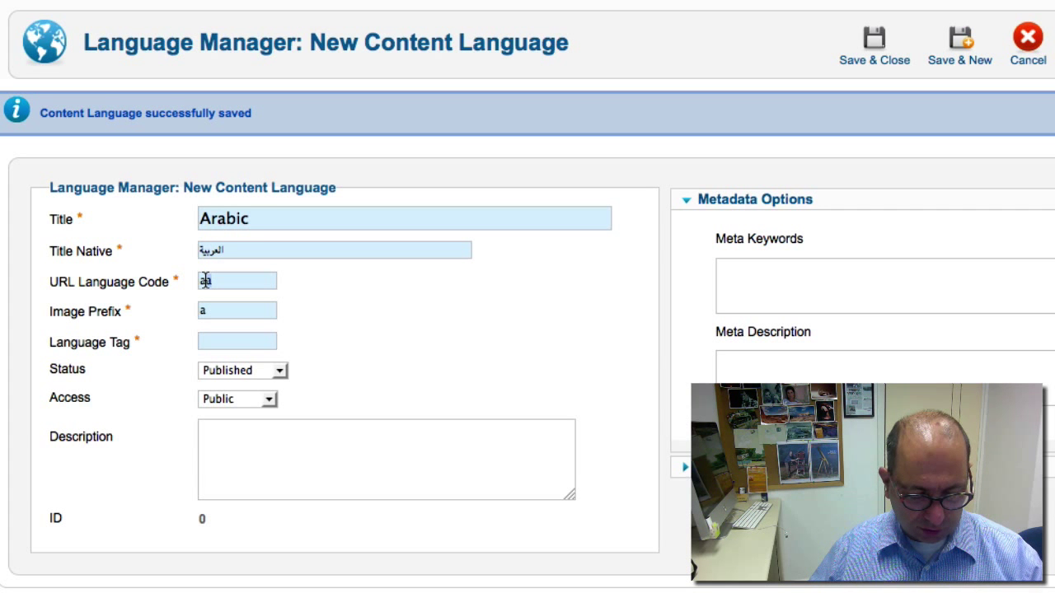
double_click(206, 281)
type("ar")
left_click(206, 310)
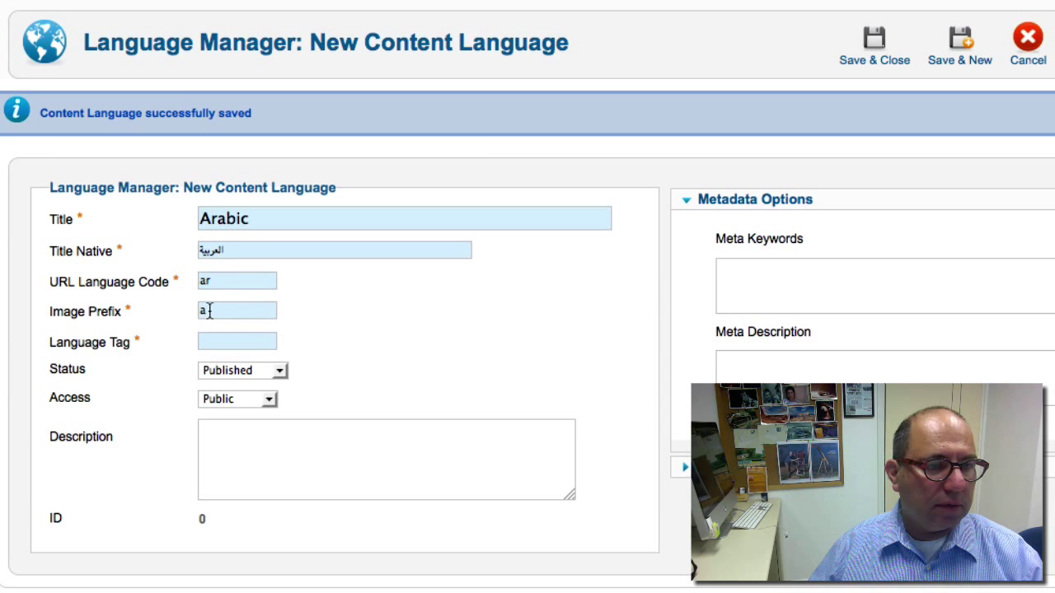
type("r")
Step: Set the language tag to ar-AA, and save and close the Arabic content language
left_click(217, 343)
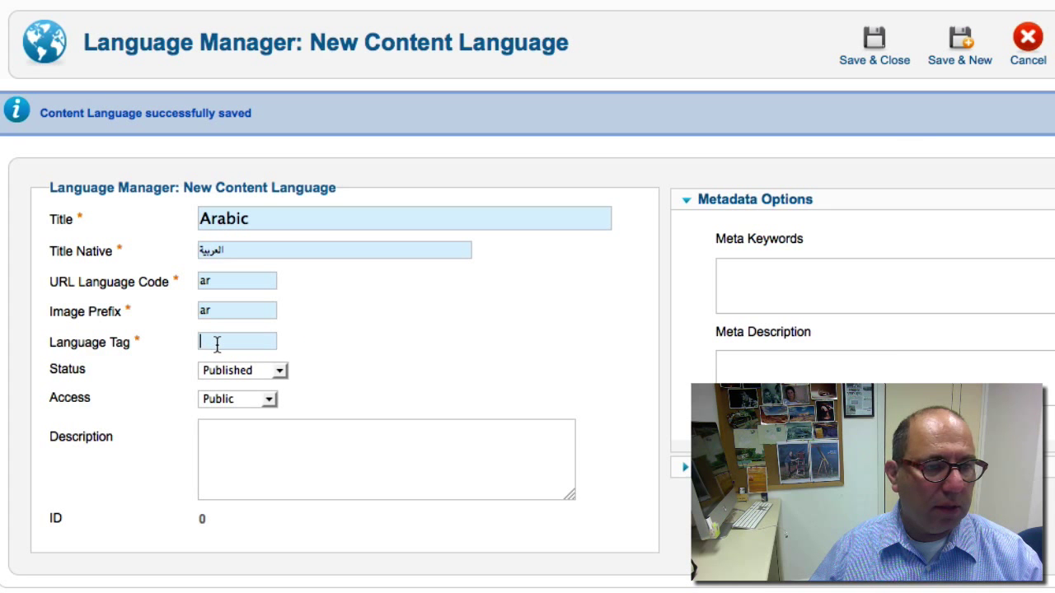
type("a")
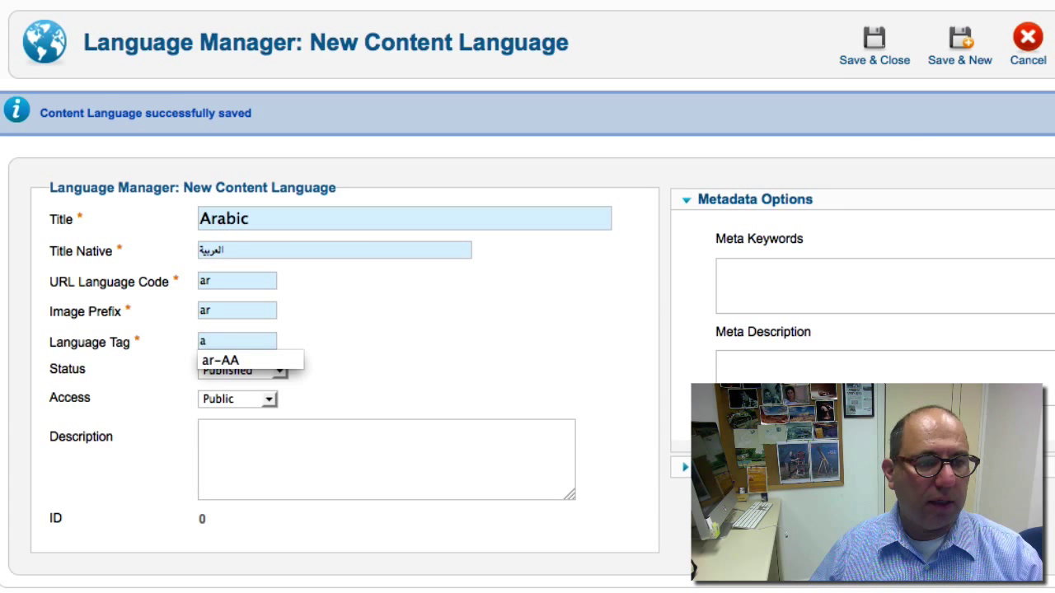
key("Down")
key("Return")
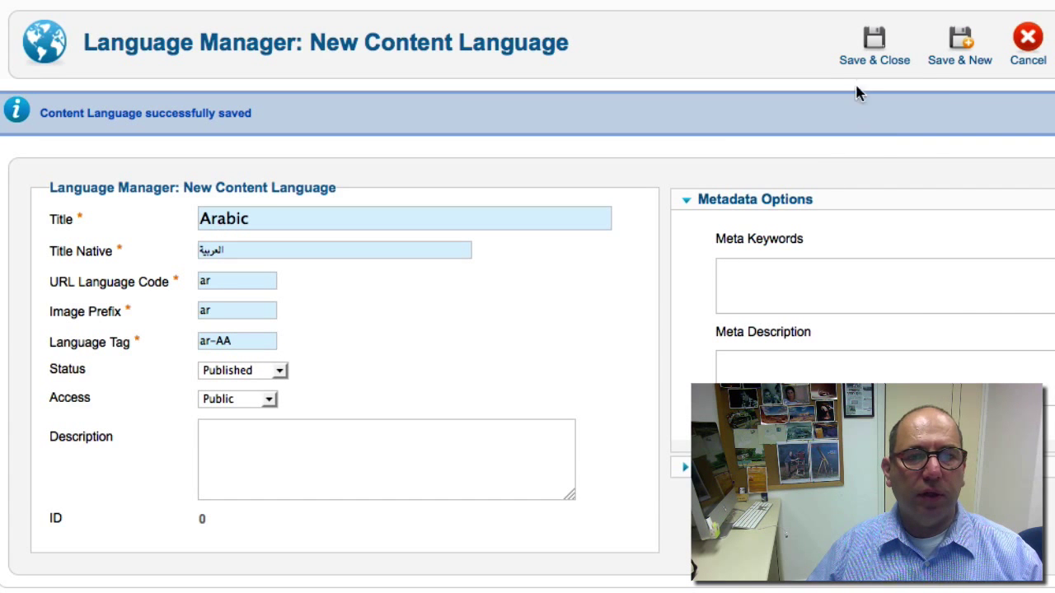
left_click(860, 60)
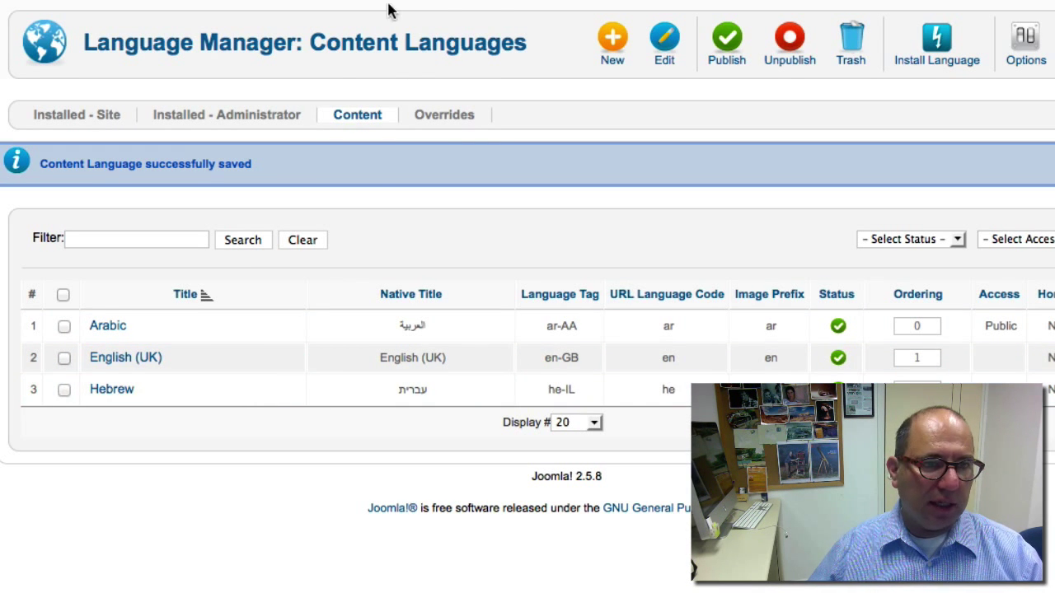
Step: Open the Plug-in Manager and filter the plug-ins by the word language
mouse_move(388, 9)
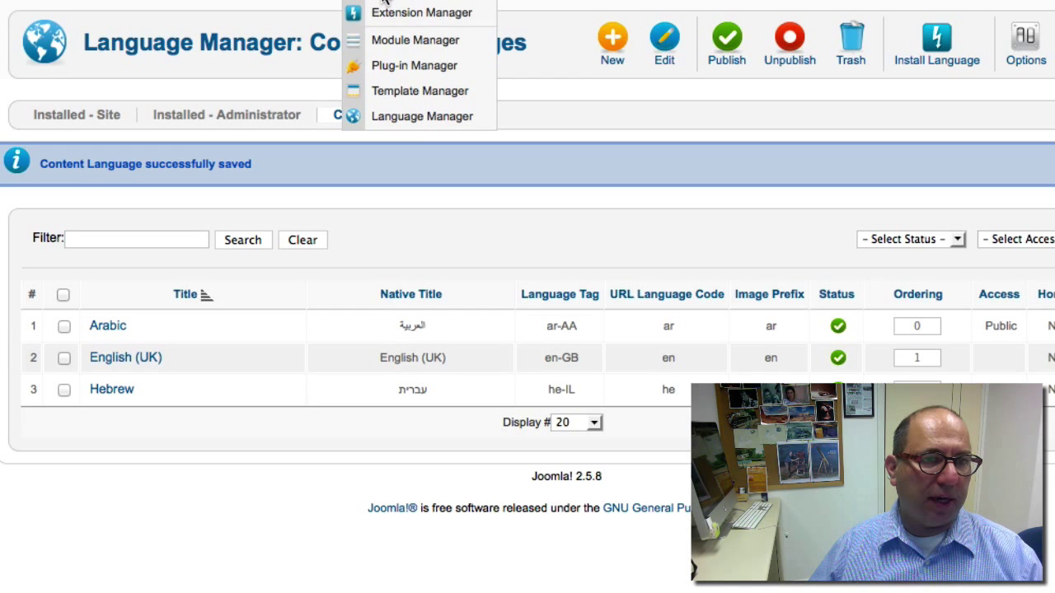
left_click(397, 70)
scroll(443, 384, "down", 3)
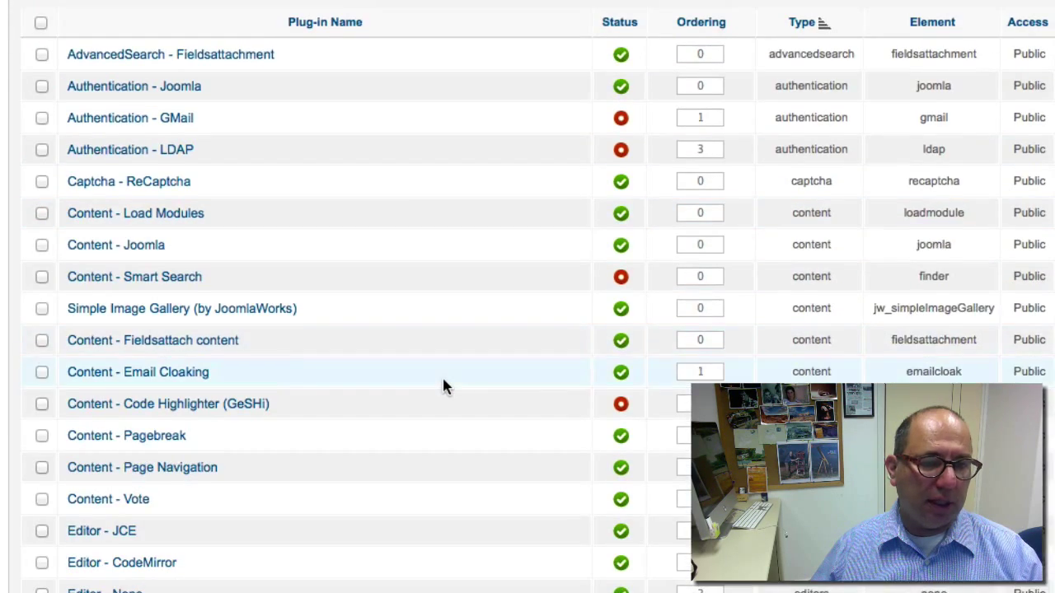
scroll(442, 382, "down", 1)
scroll(442, 382, "up", 3)
scroll(442, 382, "down", 4)
scroll(443, 381, "up", 1)
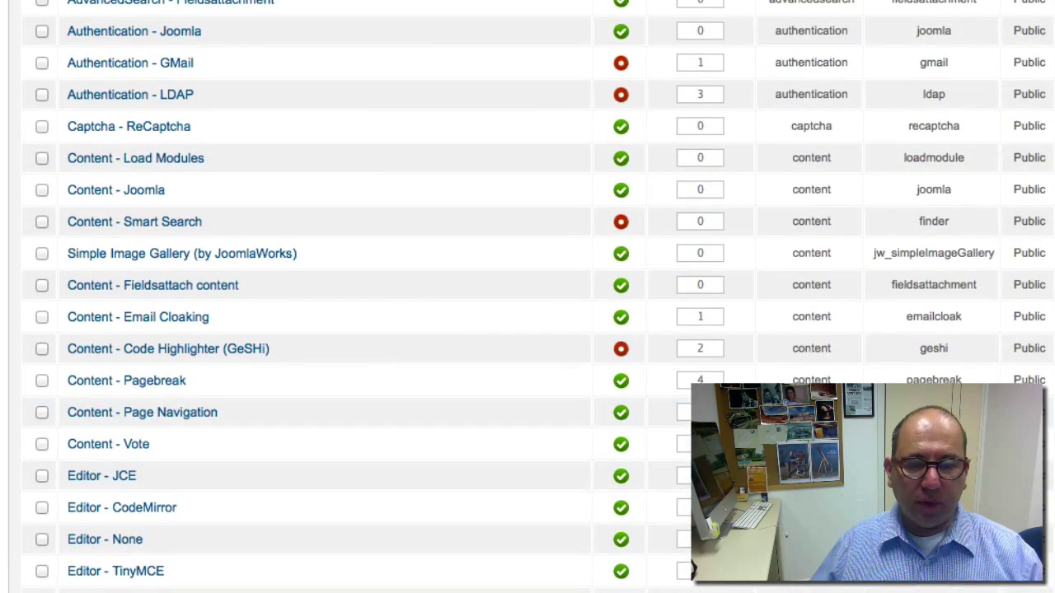
scroll(327, 259, "up", 2)
scroll(153, 94, "up", 1)
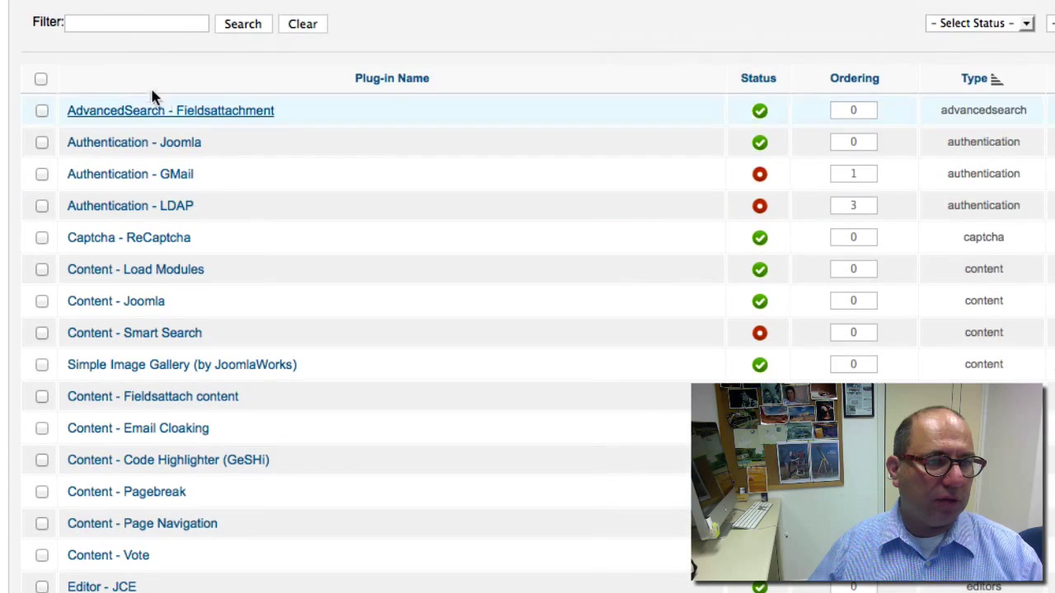
left_click(71, 22)
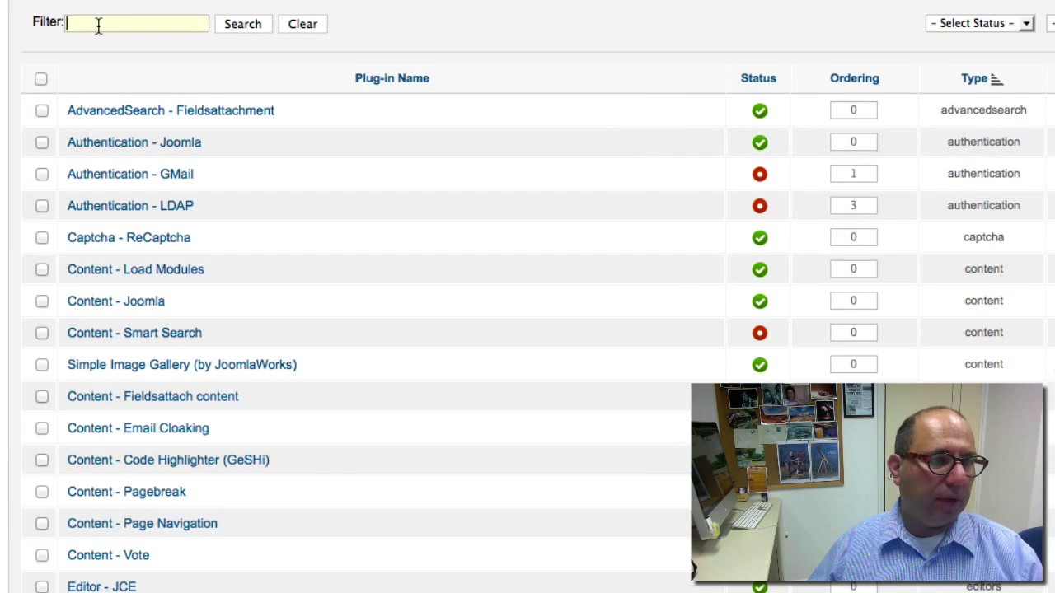
type("la")
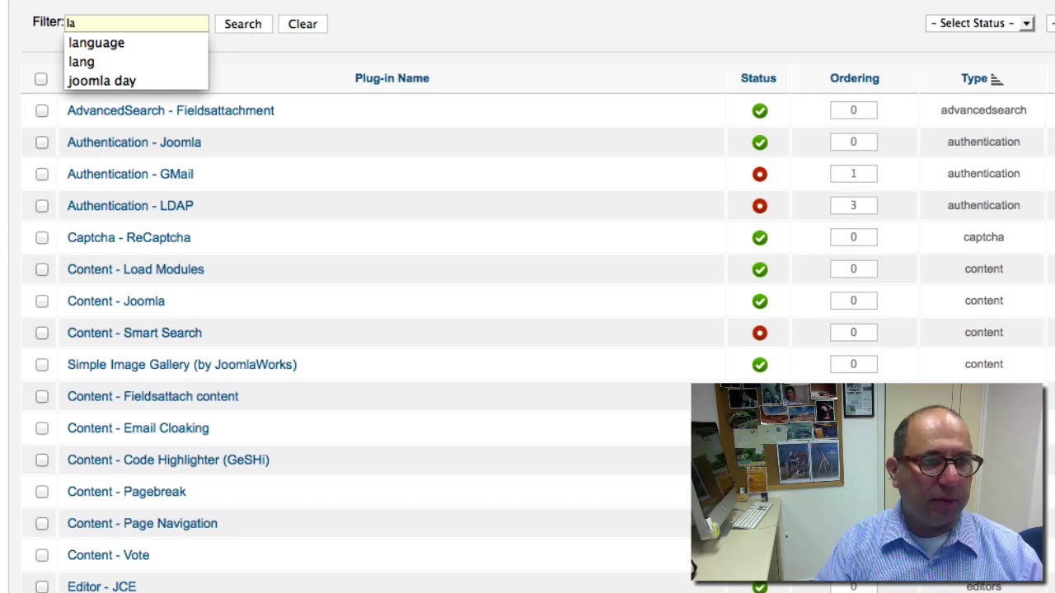
key("Escape")
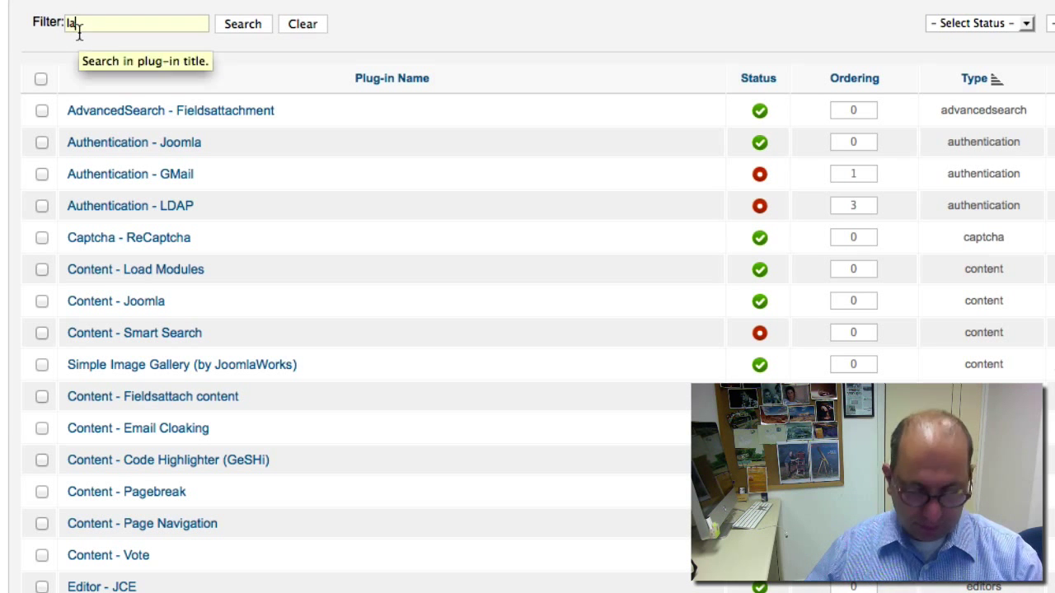
type("n")
left_click(79, 34)
left_click(224, 28)
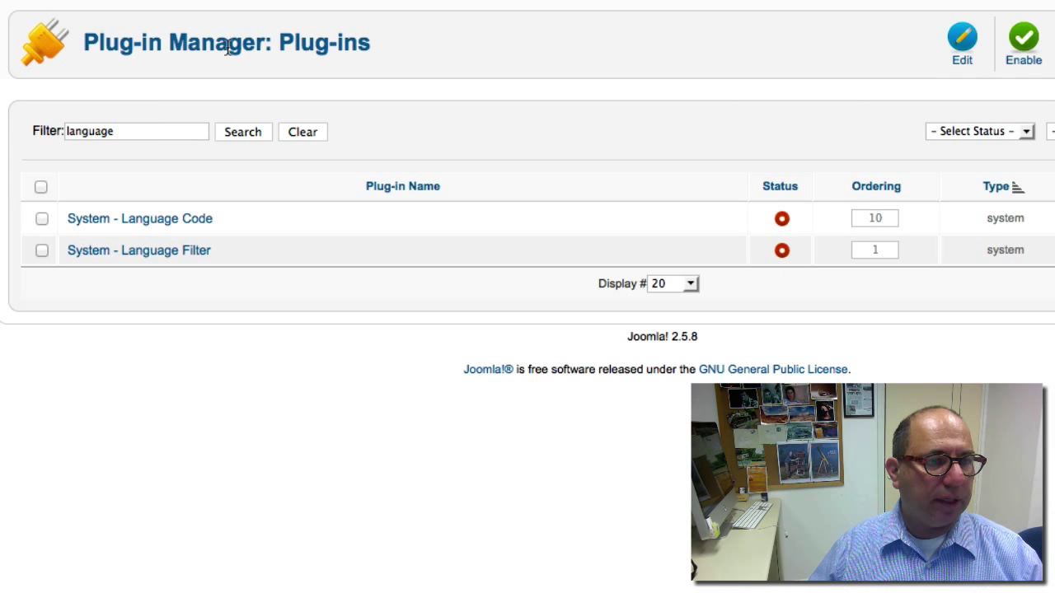
Step: Set the status of the System - Language Filter plug-in to Enabled, and save and close it
left_click(171, 252)
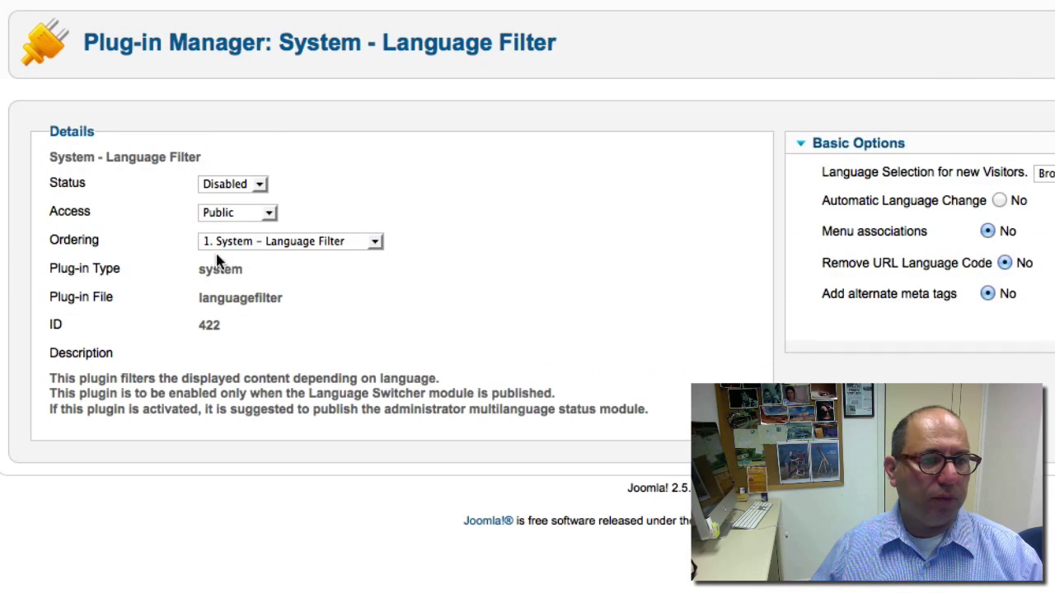
left_click(239, 189)
left_click(243, 201)
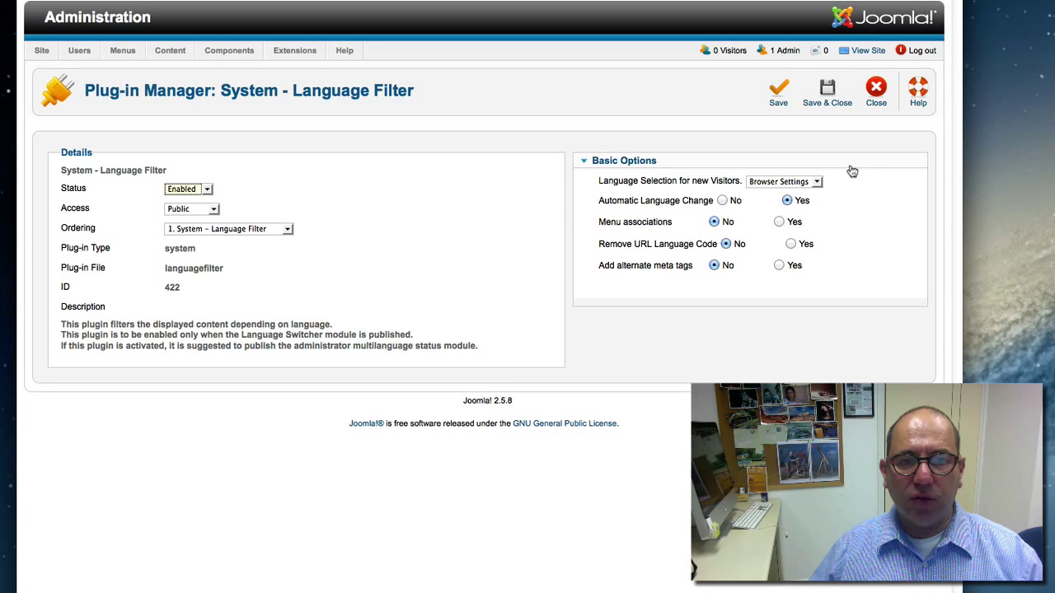
left_click(822, 100)
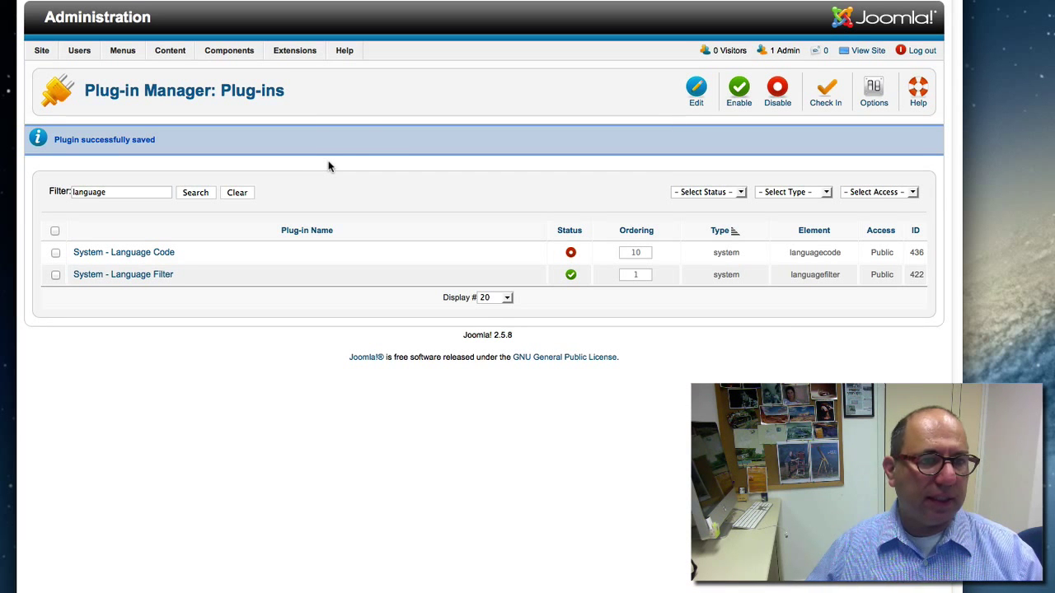
Step: Open the Module Manager and check in the locked Latest News module חדשות האתר
mouse_move(295, 52)
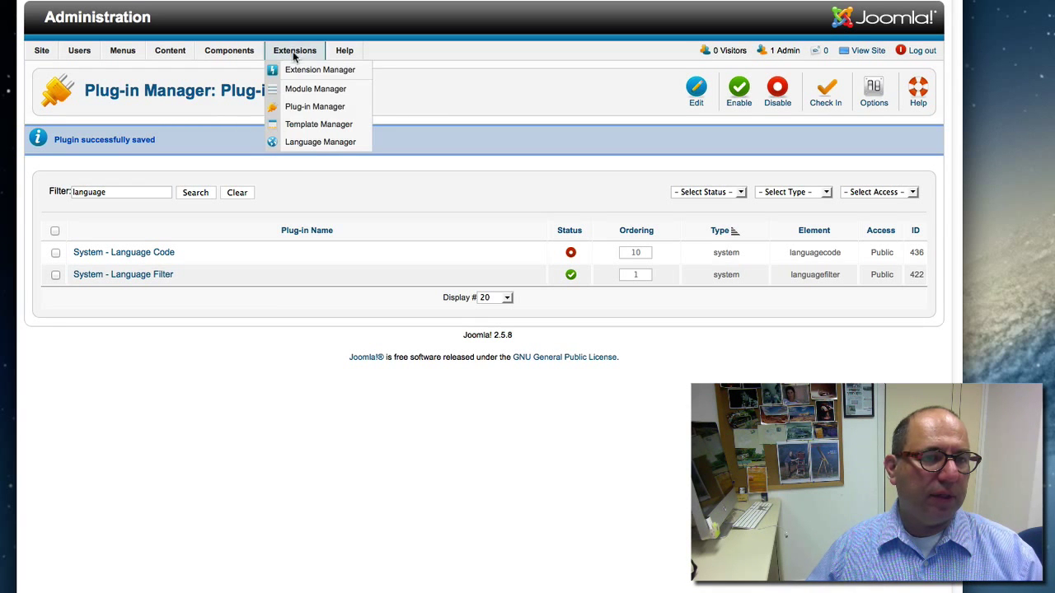
left_click(315, 89)
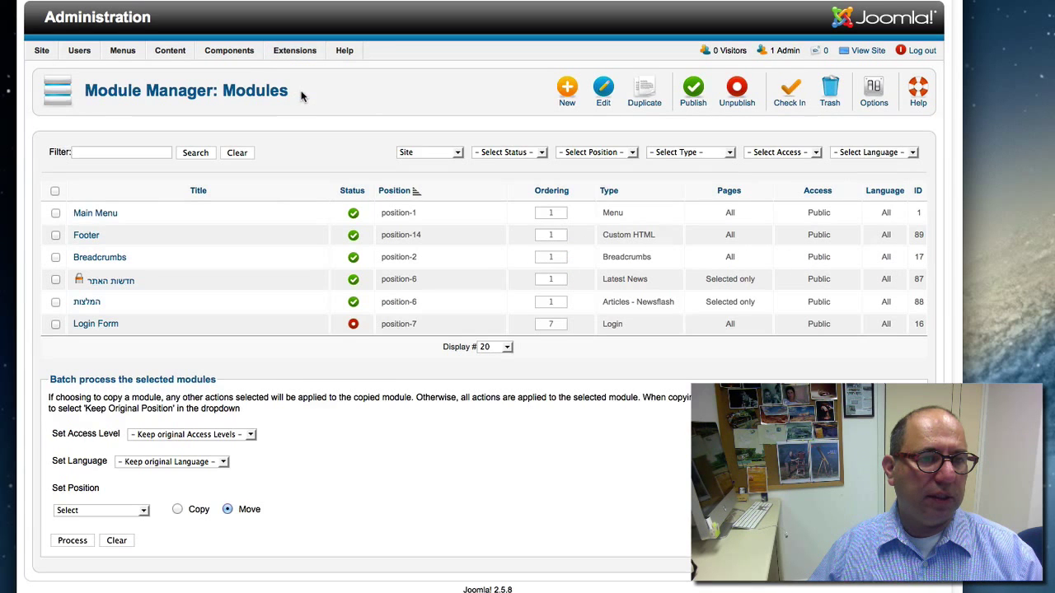
left_click(77, 281)
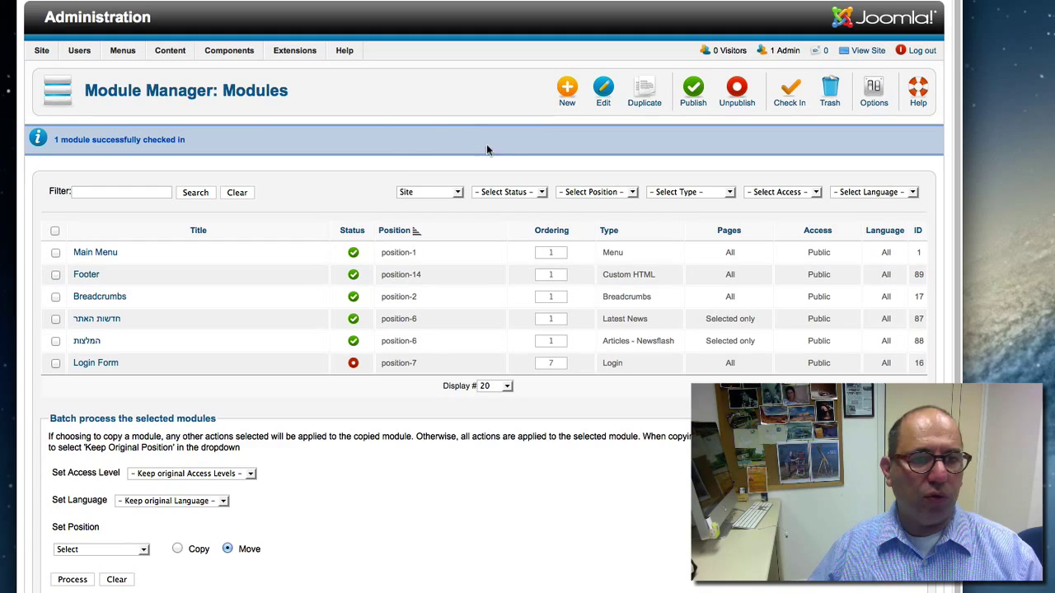
Step: Create a new module of type Language Switcher and title it Language Switcher
left_click(558, 97)
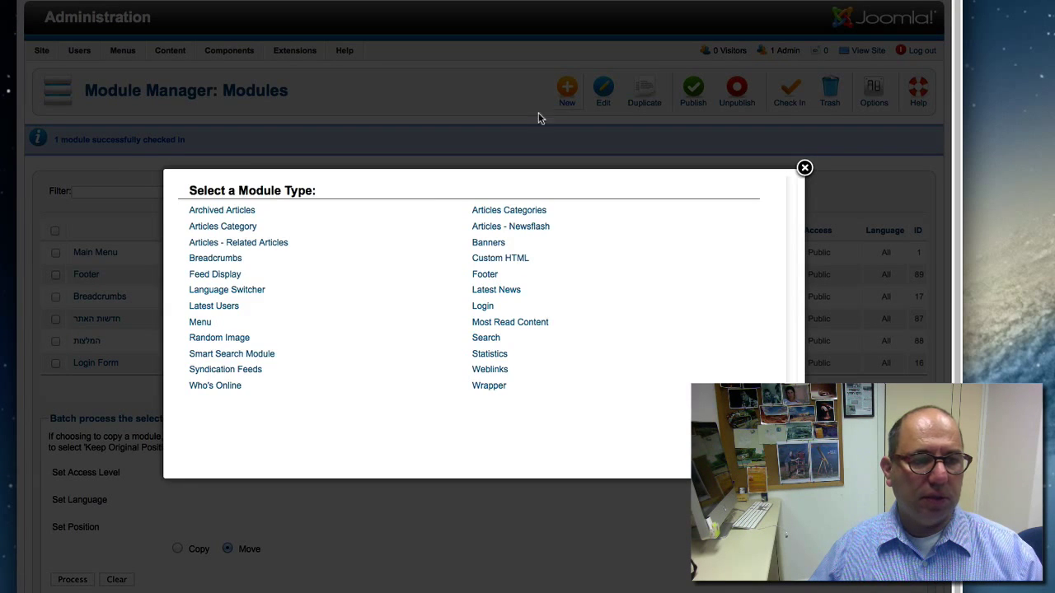
mouse_move(227, 297)
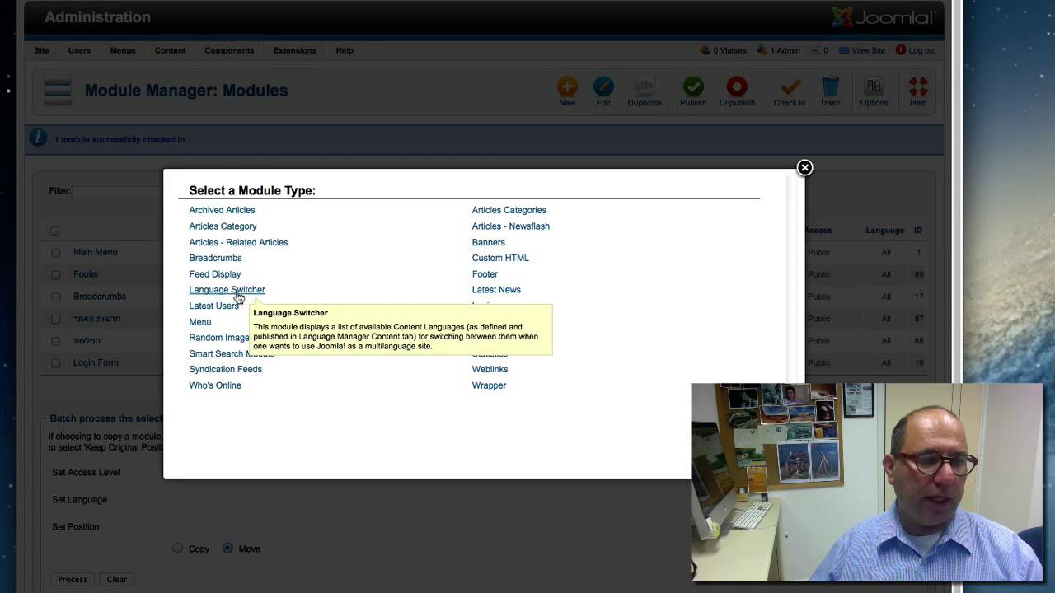
left_click(236, 292)
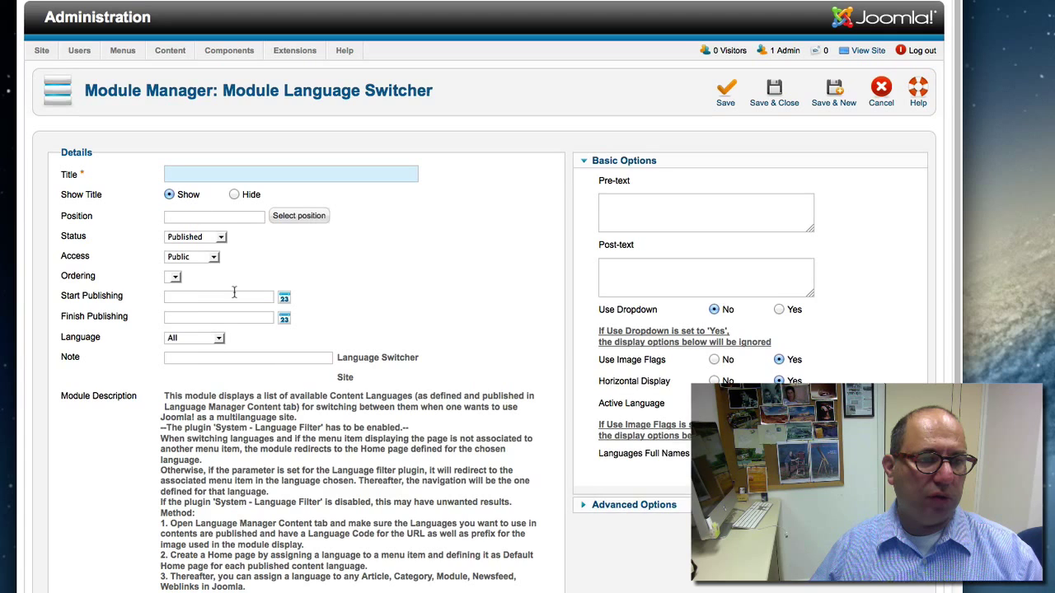
left_click(224, 179)
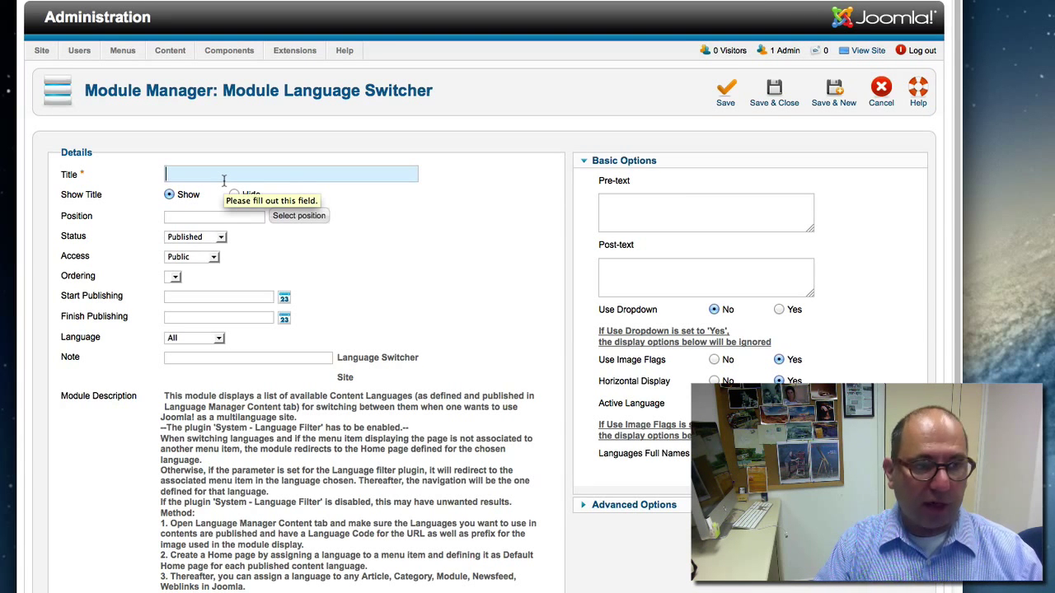
type("L")
left_click(211, 191)
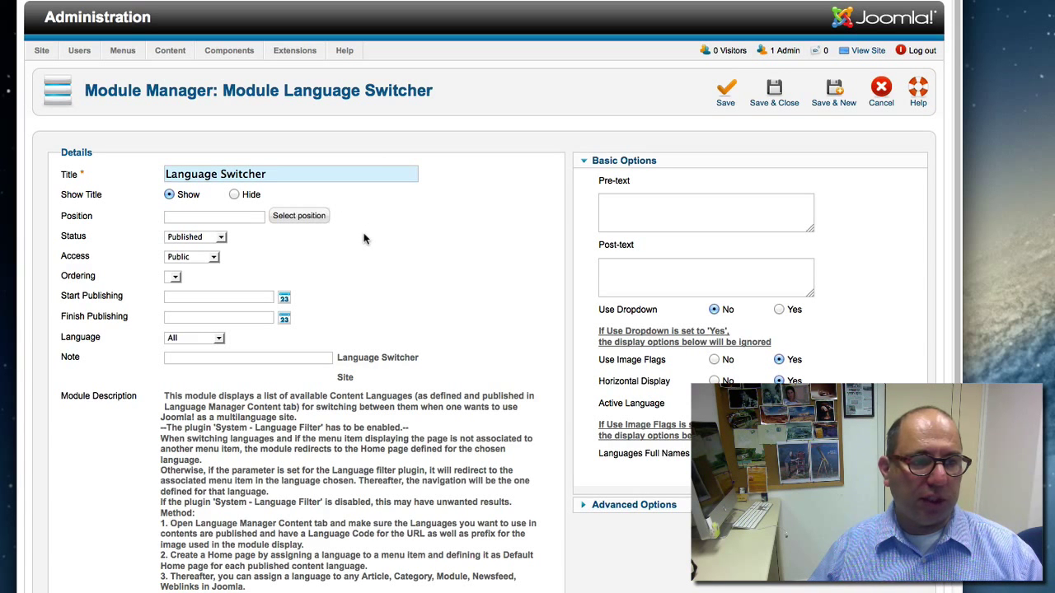
Step: Filter the module positions by the beez_20 template and assign the Language Switcher module to position-6 (Right top)
left_click(227, 217)
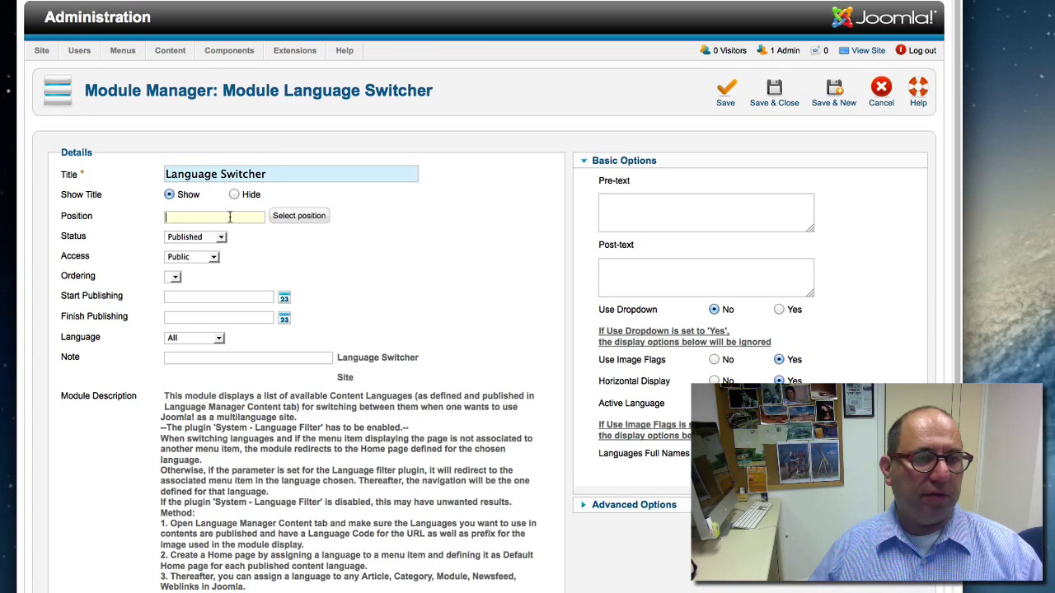
left_click(865, 51)
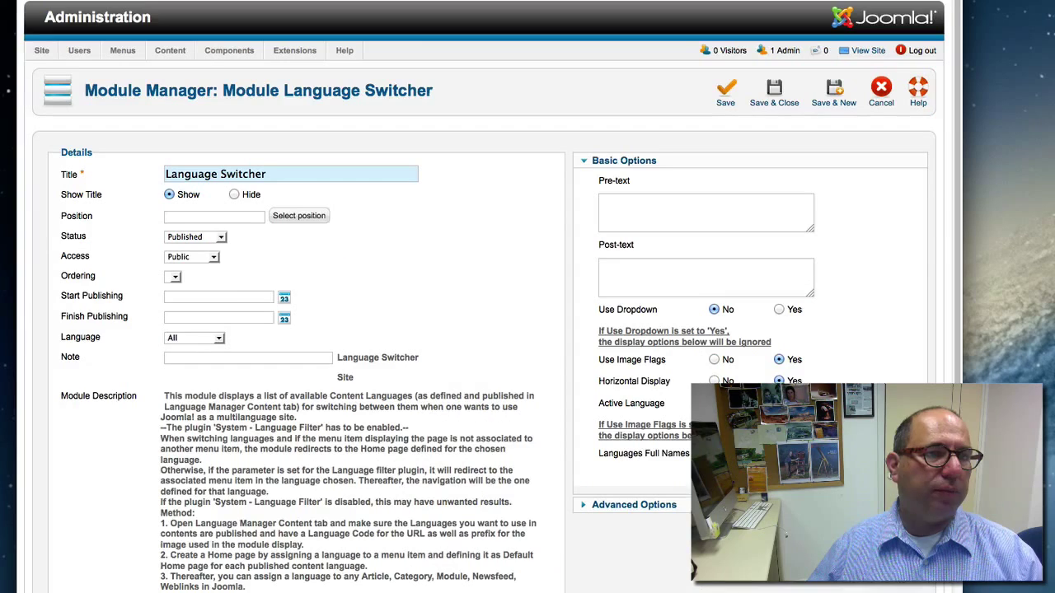
left_click(209, 215)
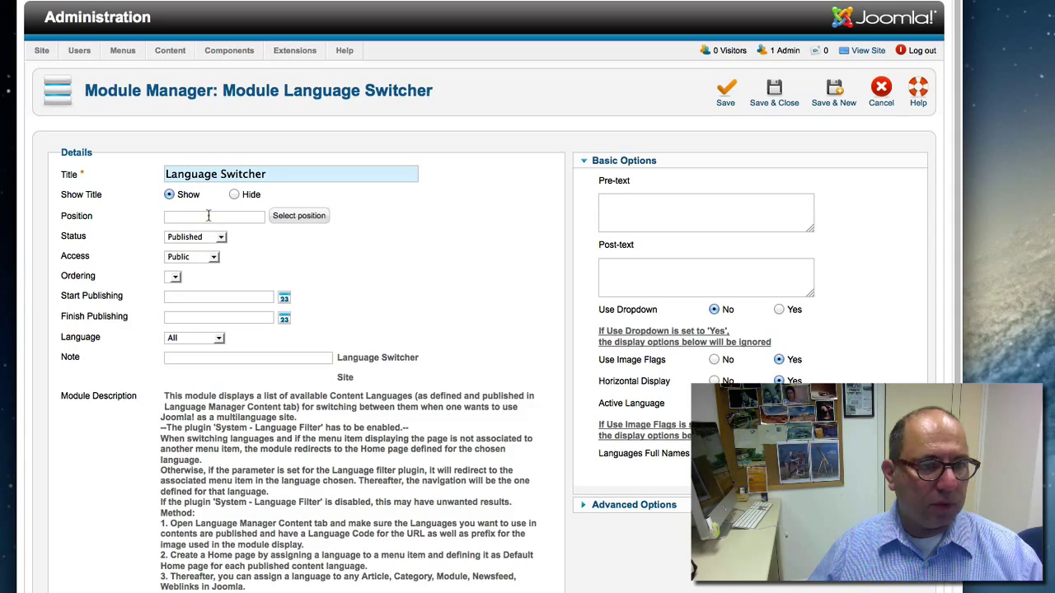
type("po")
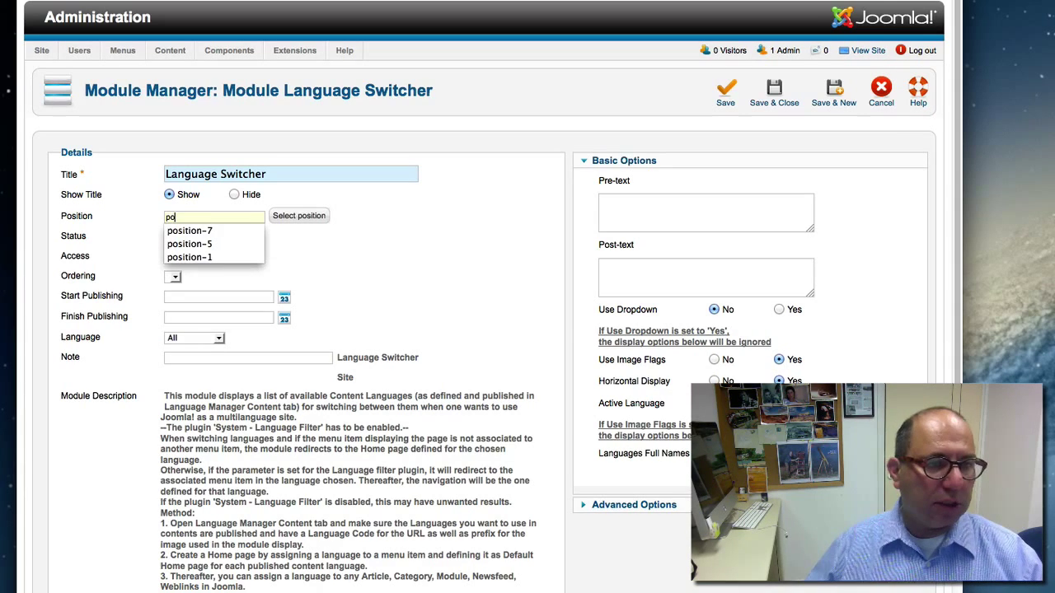
left_click(290, 217)
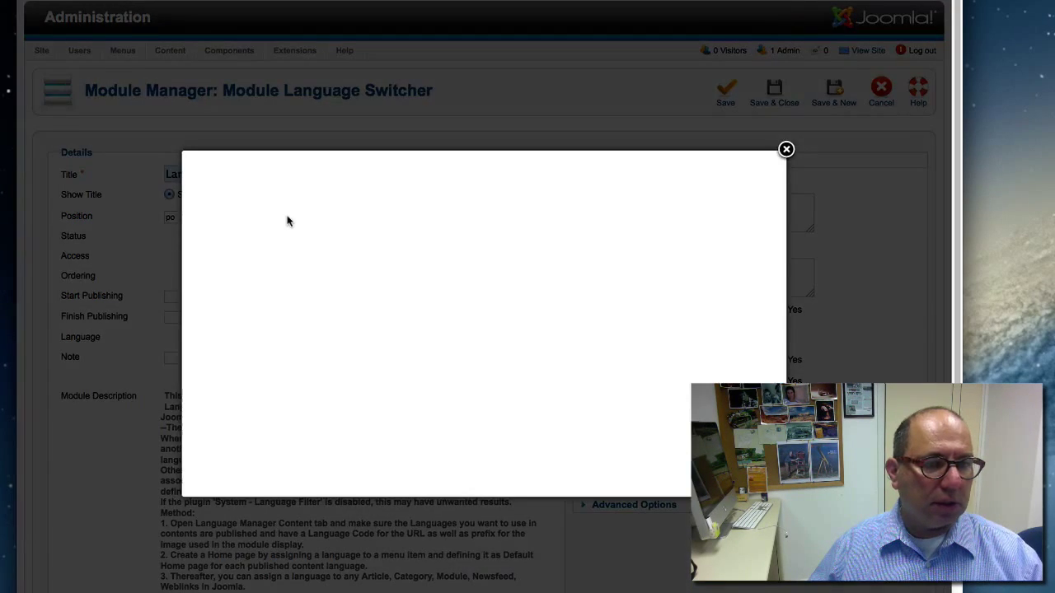
left_click(678, 177)
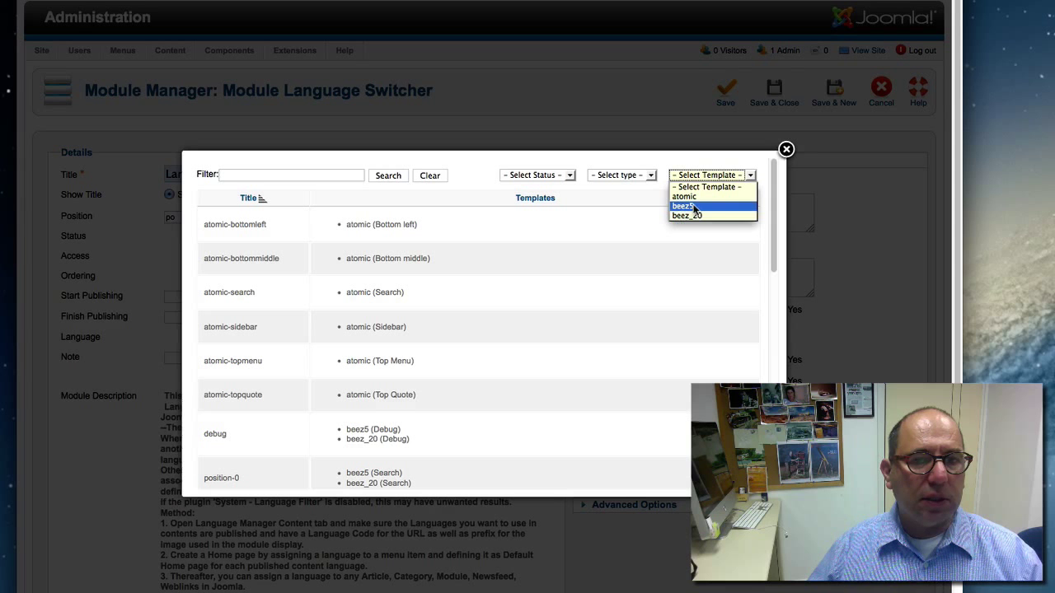
left_click(691, 216)
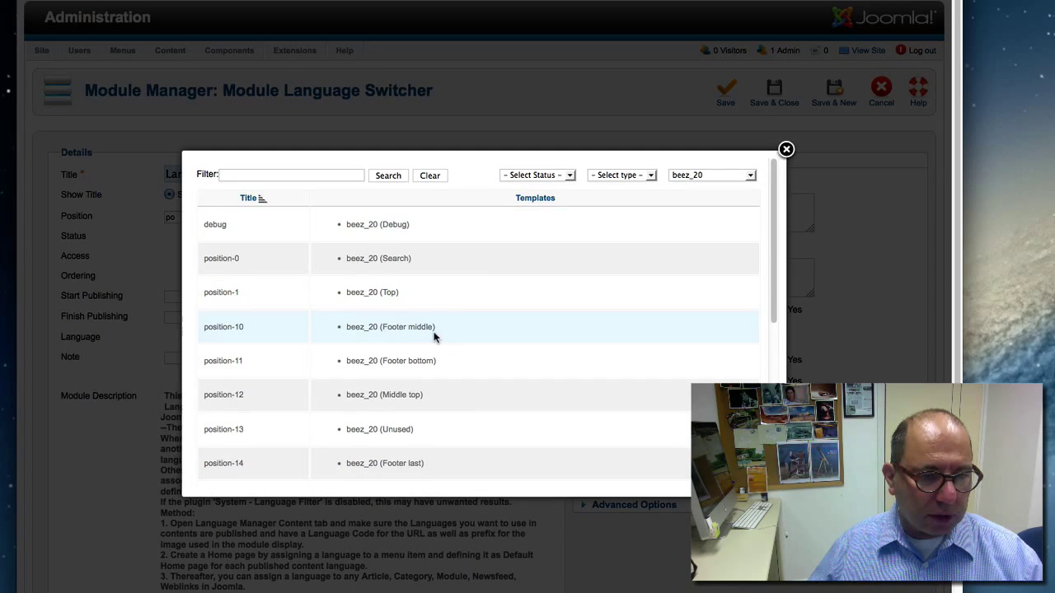
scroll(435, 336, "down", 6)
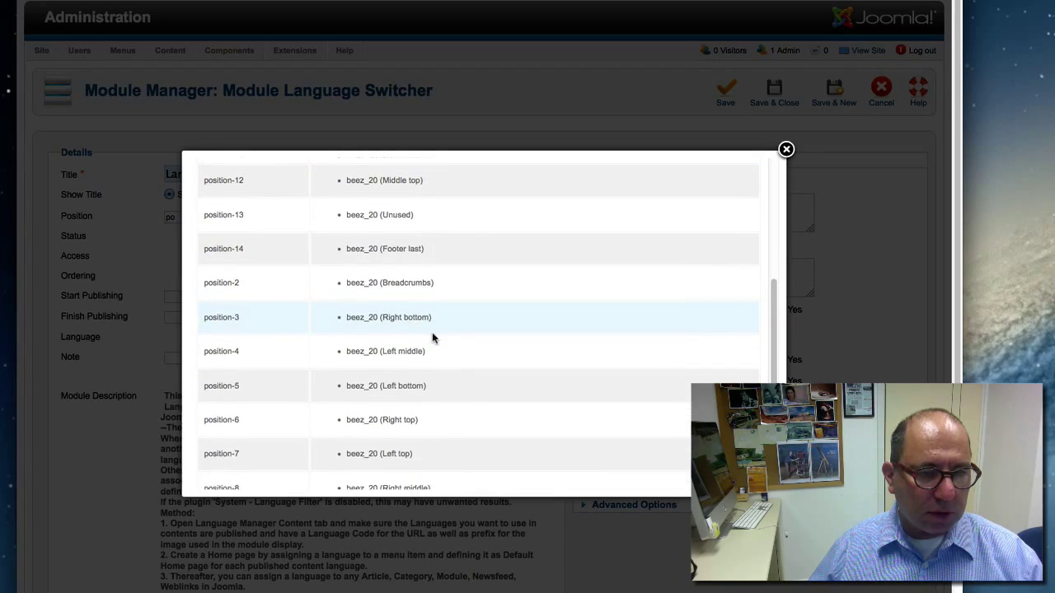
left_click(227, 419)
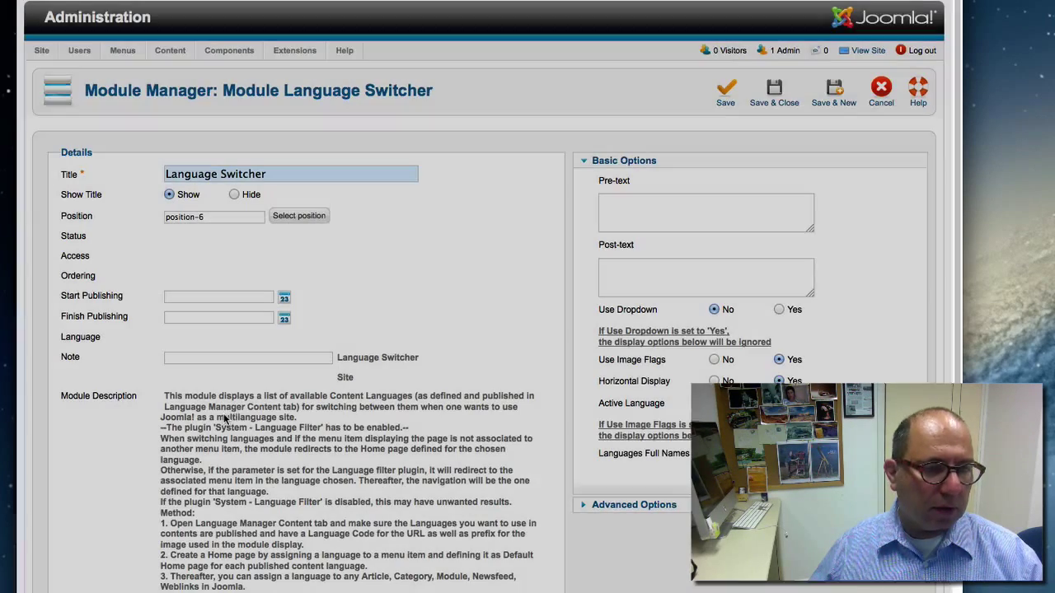
Step: Save the Language Switcher module and review its menu assignment
left_click(726, 91)
scroll(403, 219, "down", 5)
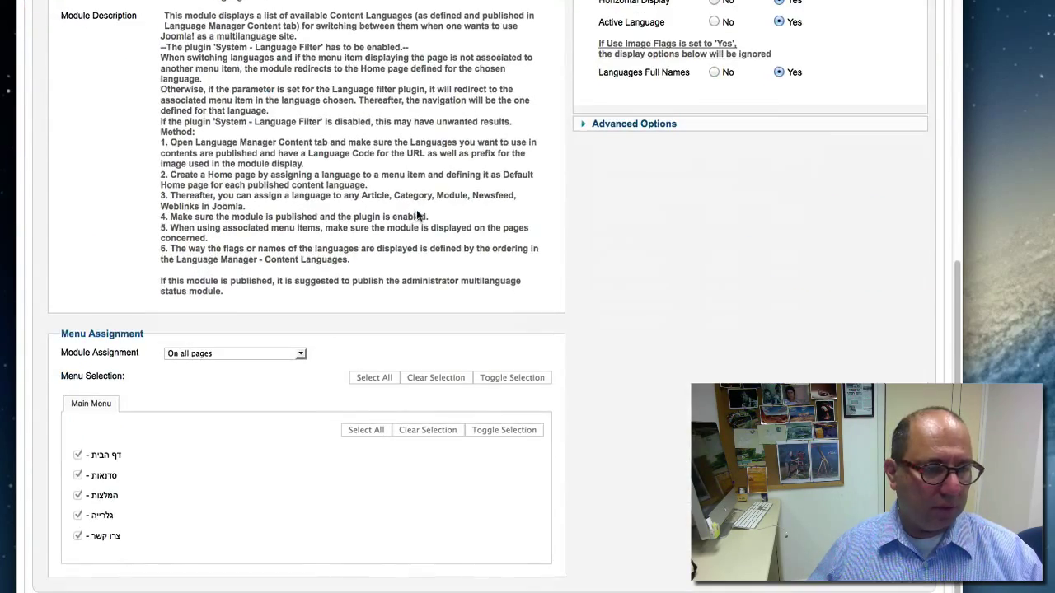
scroll(403, 218, "up", 10)
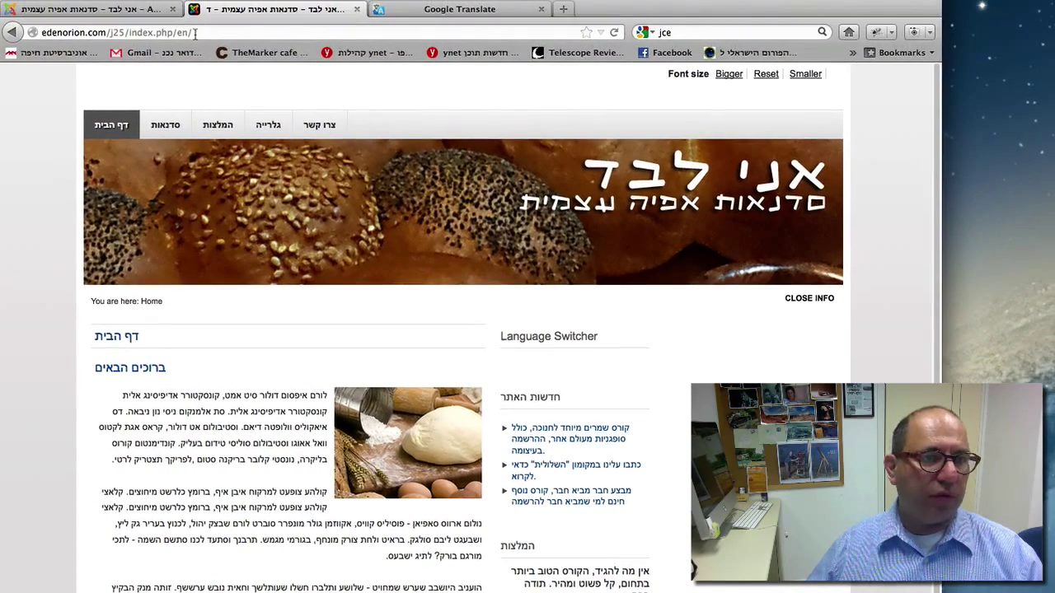
Step: Replace the language code en/ with he in the front-end site's address and load that page
left_click(178, 33)
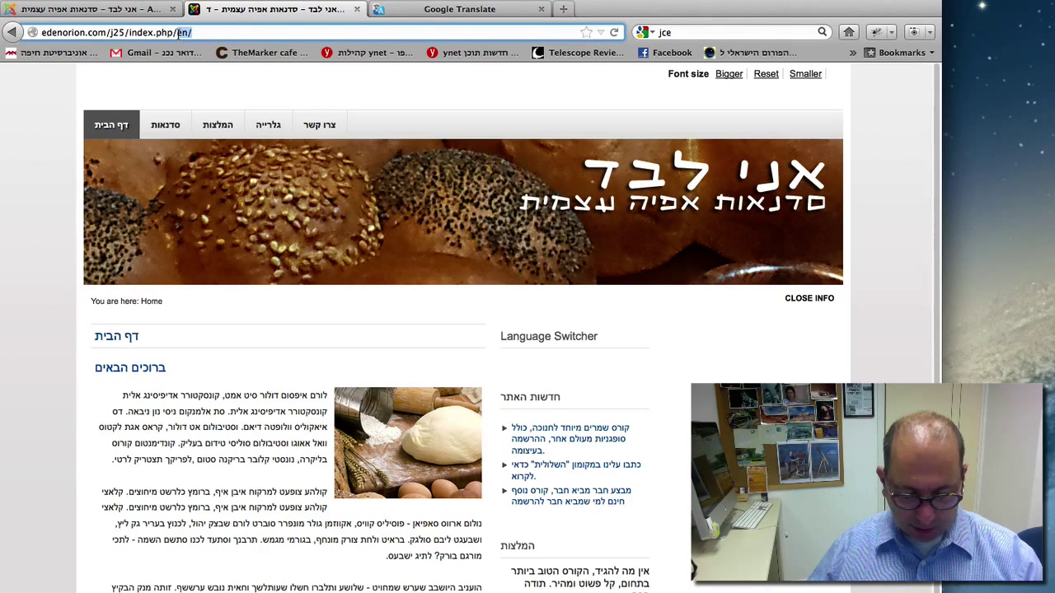
type("he")
key("Return")
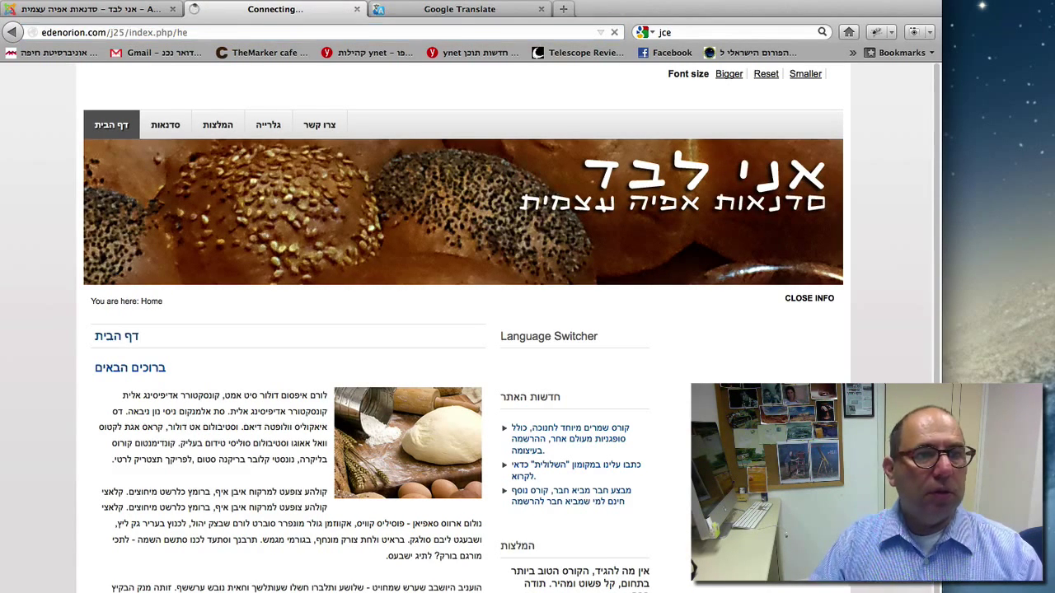